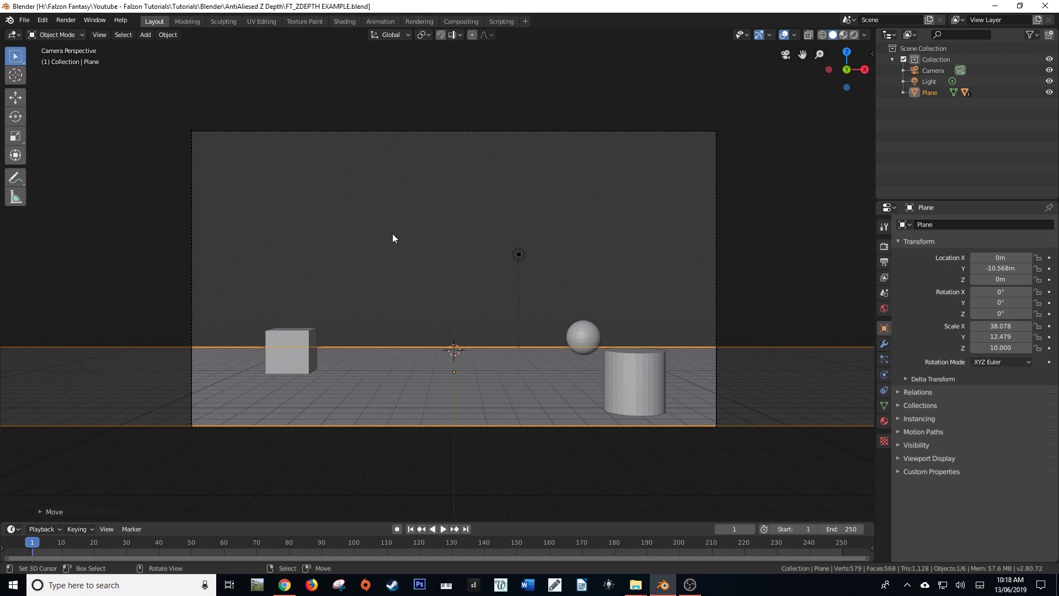
# Render the scene and enable nodes in the Compositing workspace
pyautogui.press('F12')
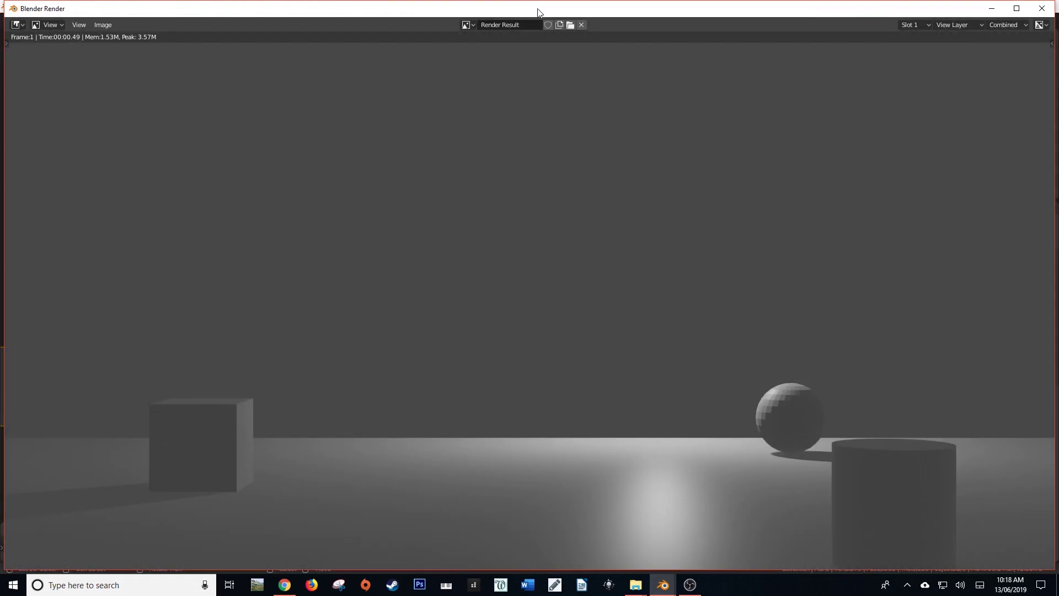
pyautogui.press('Escape')
pyautogui.click(452, 21)
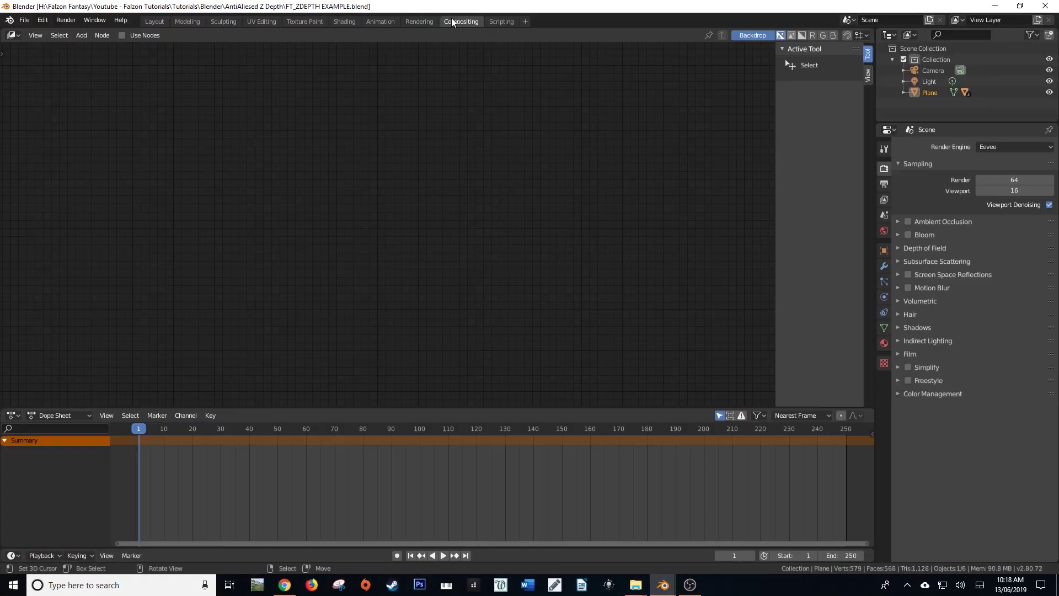
pyautogui.click(122, 35)
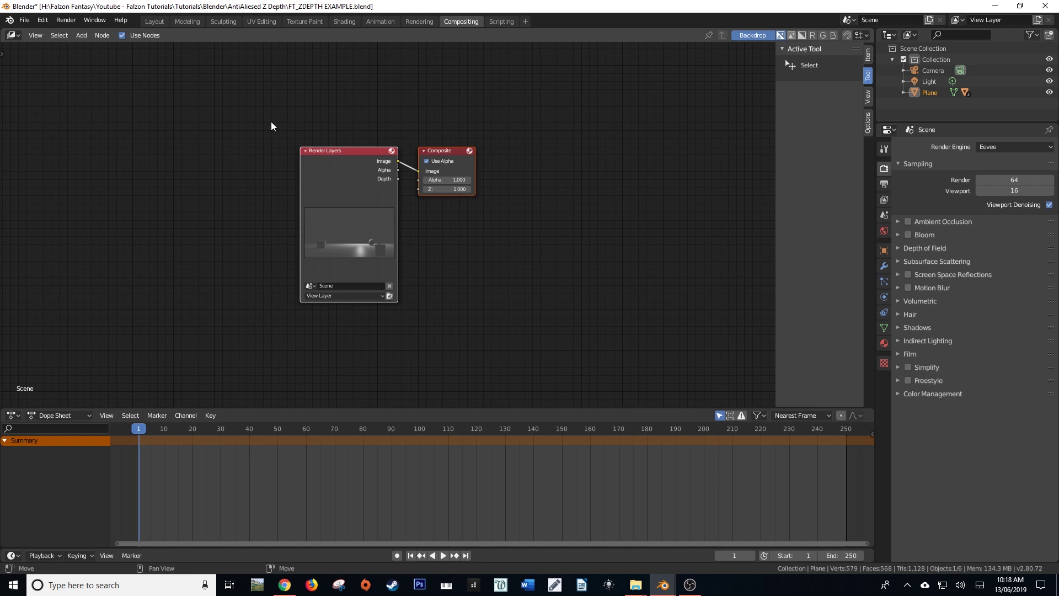
# Spread the Render Layers and Composite nodes apart and connect the Depth output to the Composite Image input
pyautogui.moveTo(465, 156); pyautogui.dragTo(503, 160)
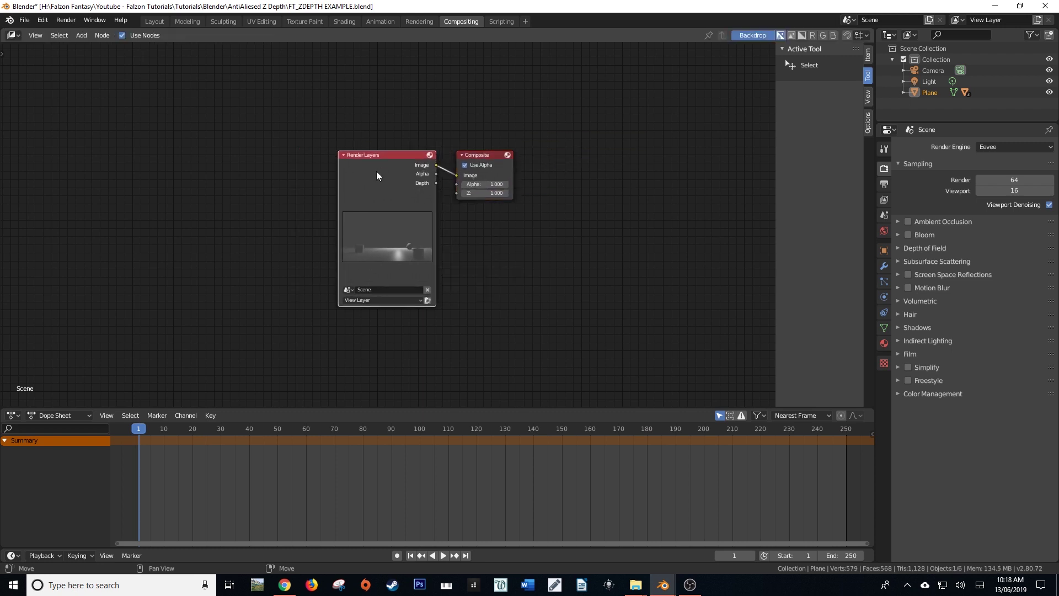
pyautogui.moveTo(363, 171); pyautogui.dragTo(193, 176)
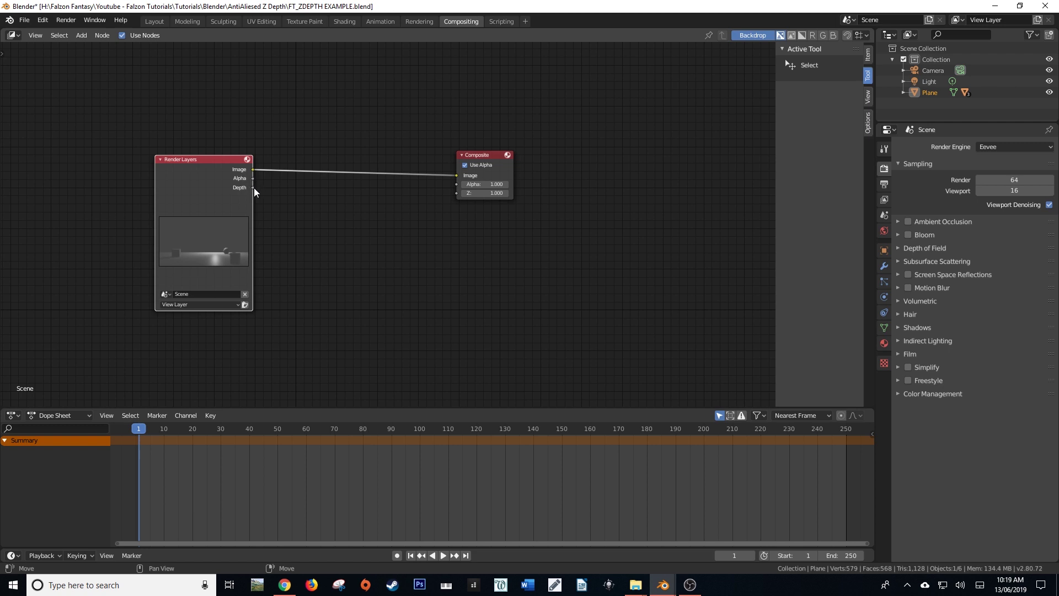
pyautogui.moveTo(254, 188); pyautogui.dragTo(470, 156)
# Add a Viewer node directly above the Composite node
pyautogui.press('F3')
pyautogui.write('viewer')
pyautogui.press('Down')
pyautogui.press('Return')
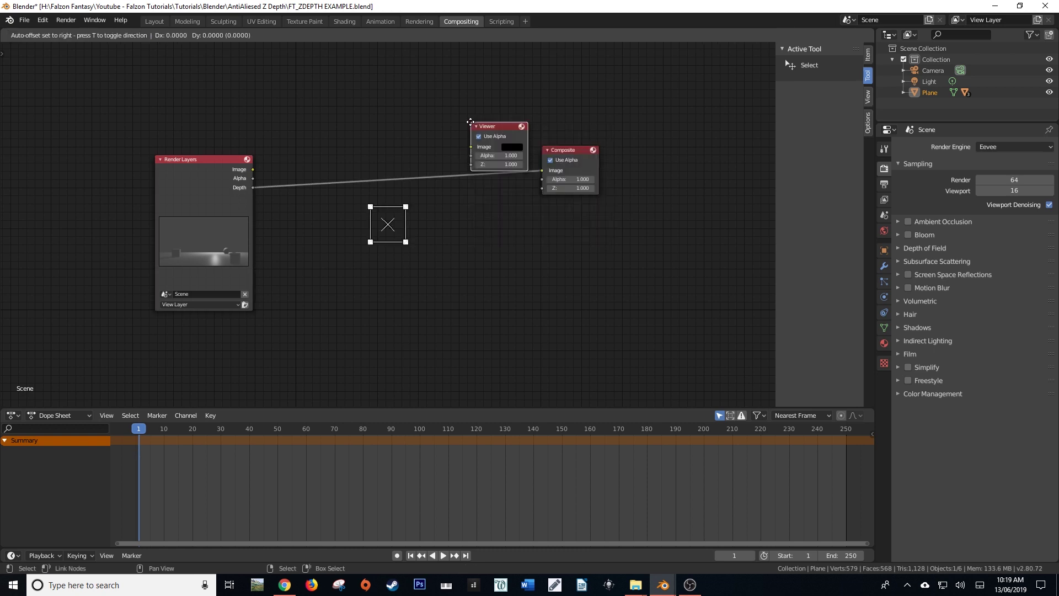
pyautogui.click(541, 87)
# Insert a Reroute point on the Depth link ahead of Composite and connect it to the Viewer's Image input
pyautogui.hotkey('shift', 'a')
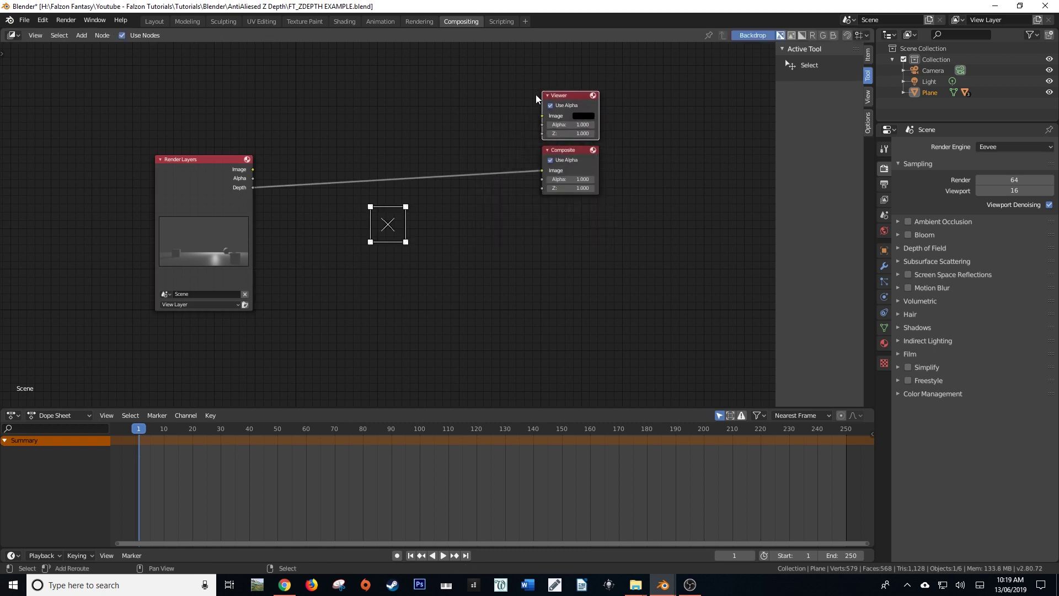
pyautogui.click(507, 102)
pyautogui.write('rer')
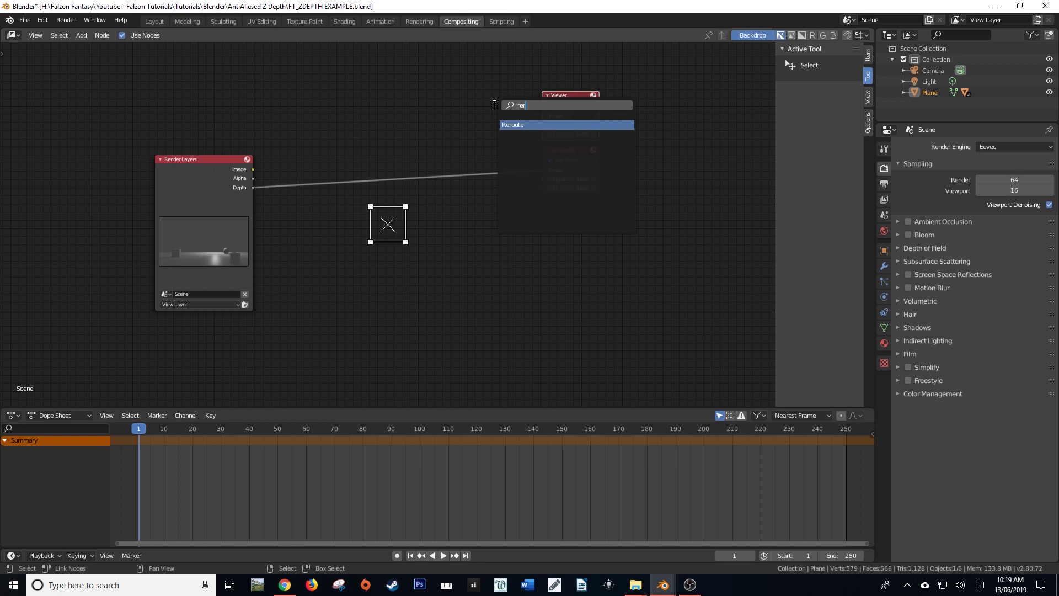
pyautogui.press('Return')
pyautogui.click(501, 175)
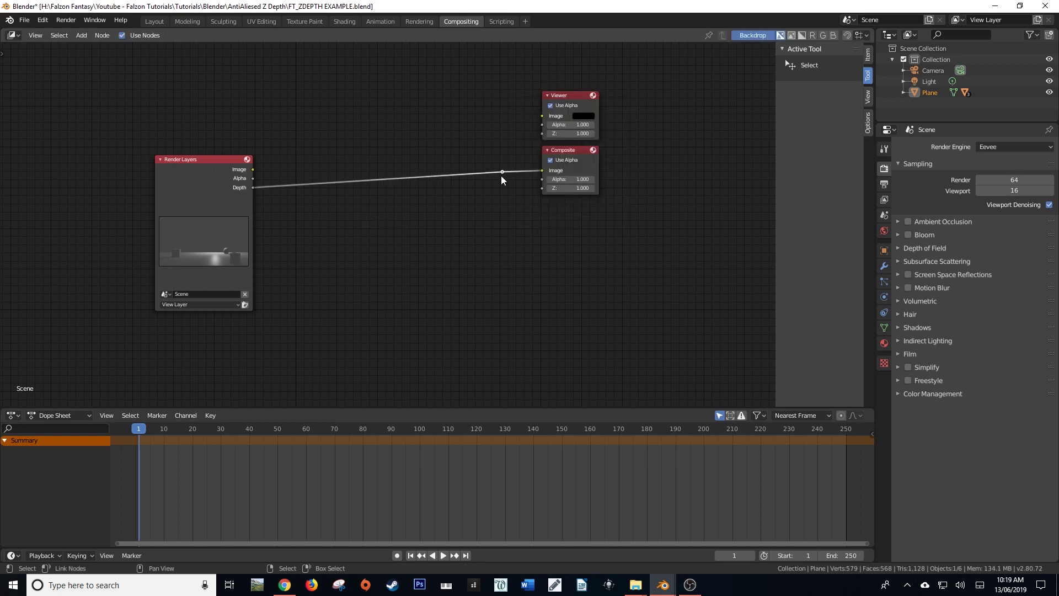
pyautogui.press('g')
pyautogui.click(489, 154)
pyautogui.moveTo(490, 154); pyautogui.dragTo(540, 116)
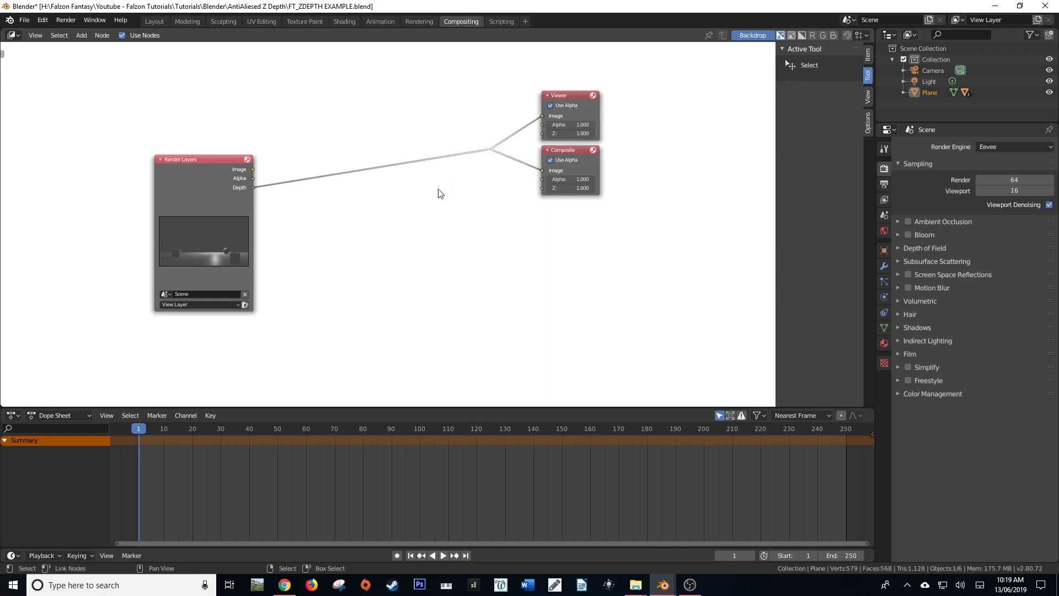
# Shrink the backdrop image so it fits within the node editor
pyautogui.press('v')
pyautogui.press('v')
pyautogui.press('v')
pyautogui.press('v')
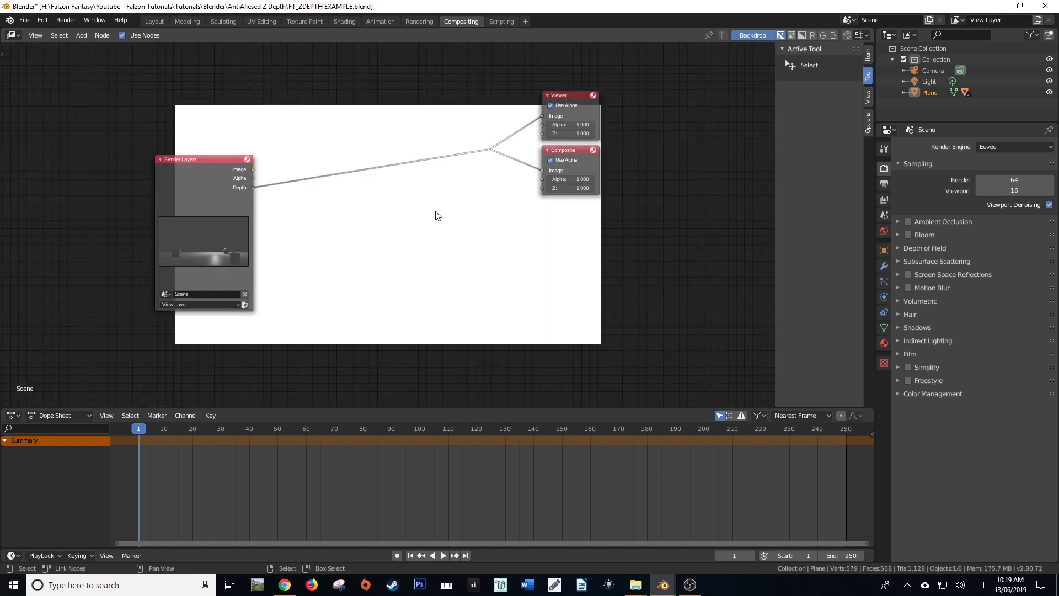
pyautogui.moveTo(432, 219); pyautogui.dragTo(439, 225, button='middle')
# Move Render Layers, Composite and Viewer off to the sides of the backdrop and scale the backdrop down slightly
pyautogui.press('g')
pyautogui.click(52, 126)
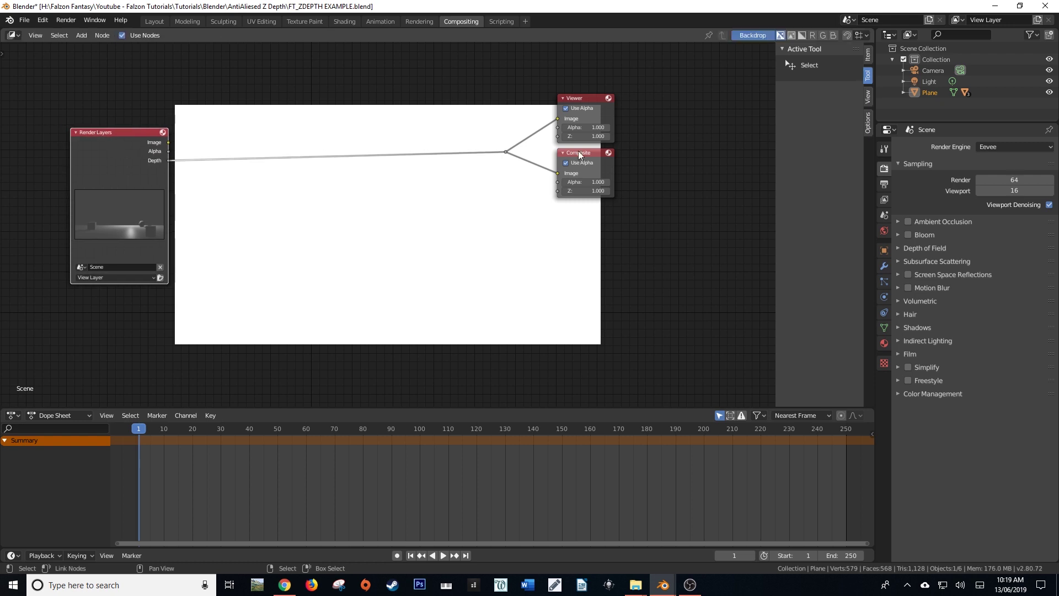
pyautogui.moveTo(584, 151); pyautogui.dragTo(644, 156)
pyautogui.moveTo(568, 105); pyautogui.dragTo(631, 108)
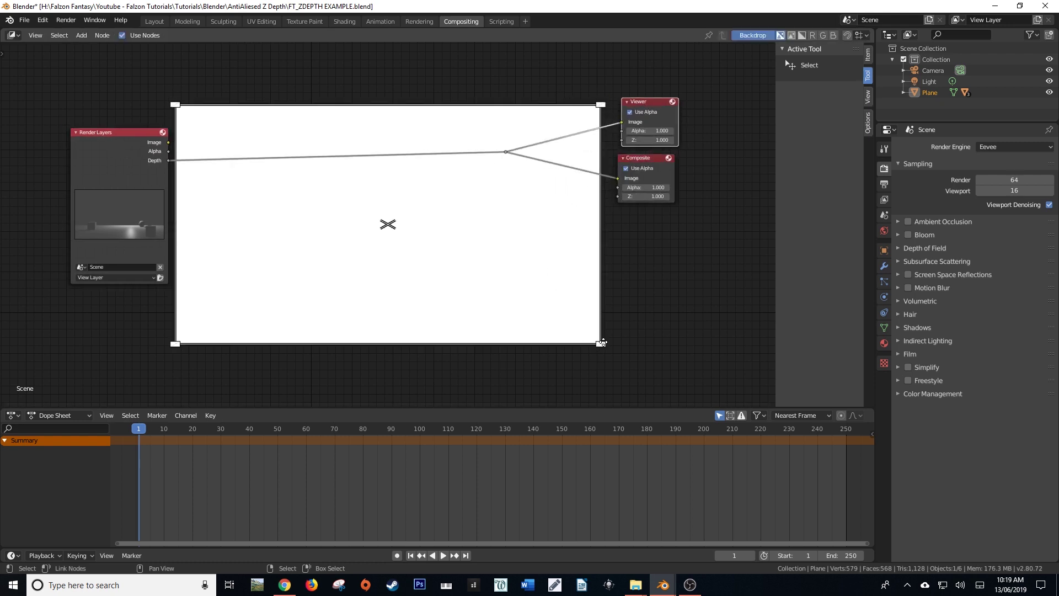
pyautogui.moveTo(602, 342); pyautogui.dragTo(577, 322)
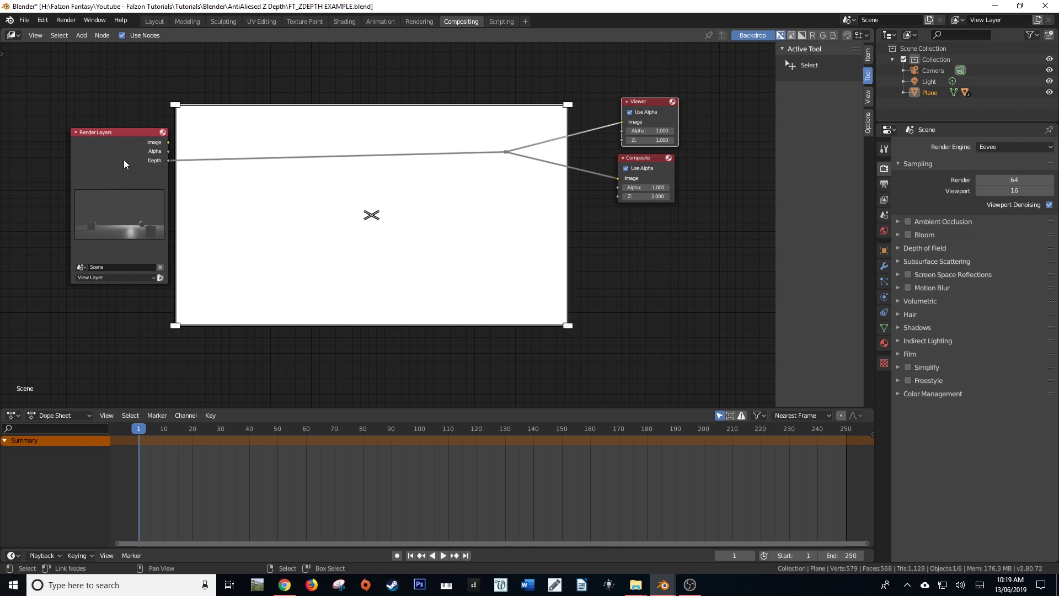
pyautogui.moveTo(117, 166); pyautogui.dragTo(96, 150)
# Insert a Normalize node on the link between the Depth output and the Reroute point
pyautogui.hotkey('shift', 'a')
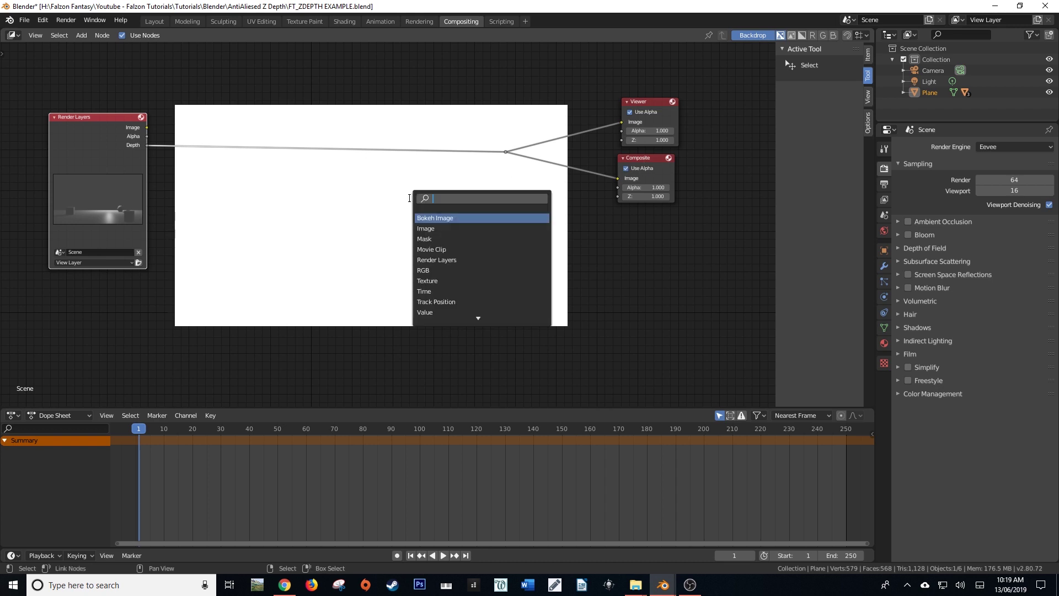
pyautogui.write('no')
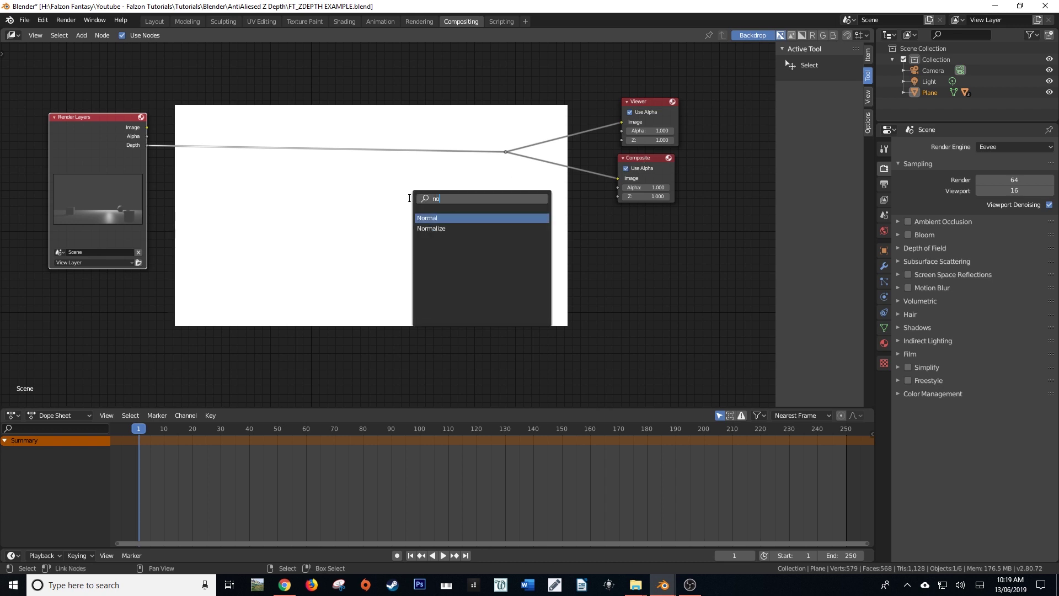
pyautogui.press('Down')
pyautogui.press('Return')
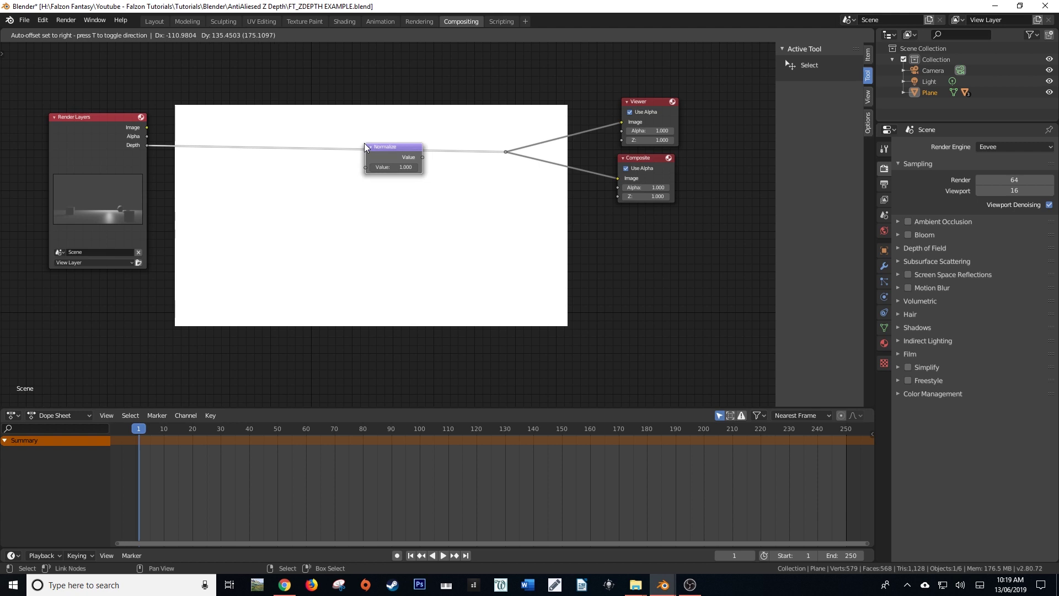
pyautogui.click(364, 145)
pyautogui.scroll(-1, 472, 274)
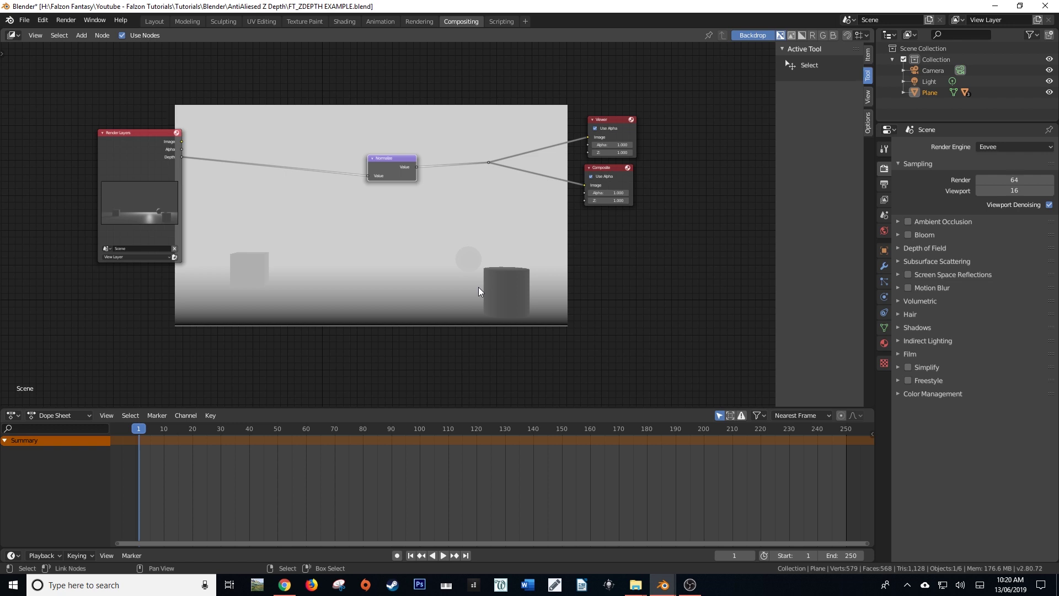
# Try out a Z Combine node below the output link and delete it
pyautogui.hotkey('shift', 'a')
pyautogui.click(473, 268)
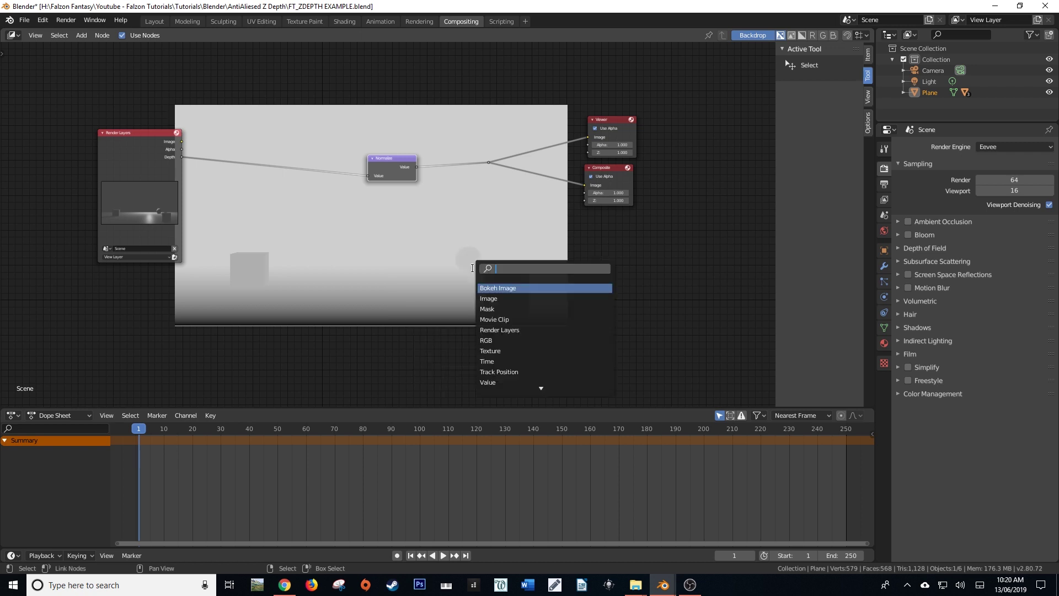
pyautogui.write('z')
pyautogui.press('Return')
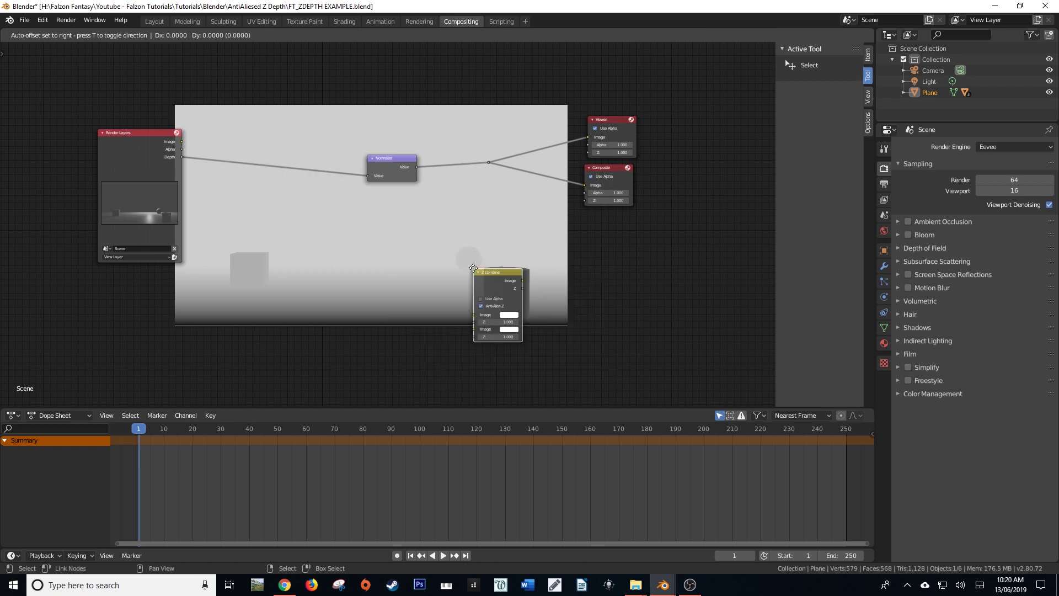
pyautogui.click(490, 223)
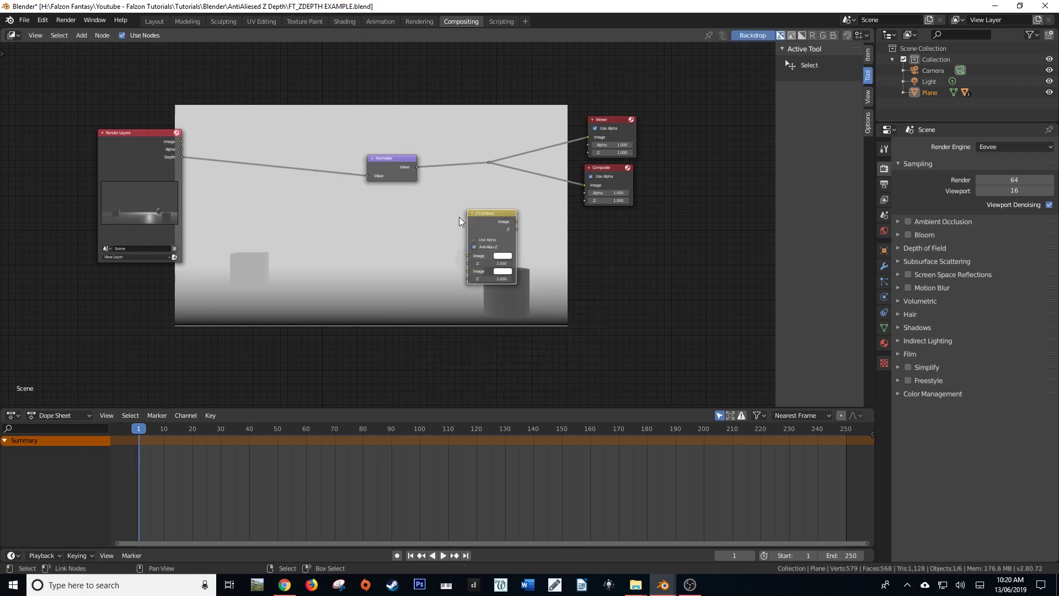
pyautogui.press('Delete')
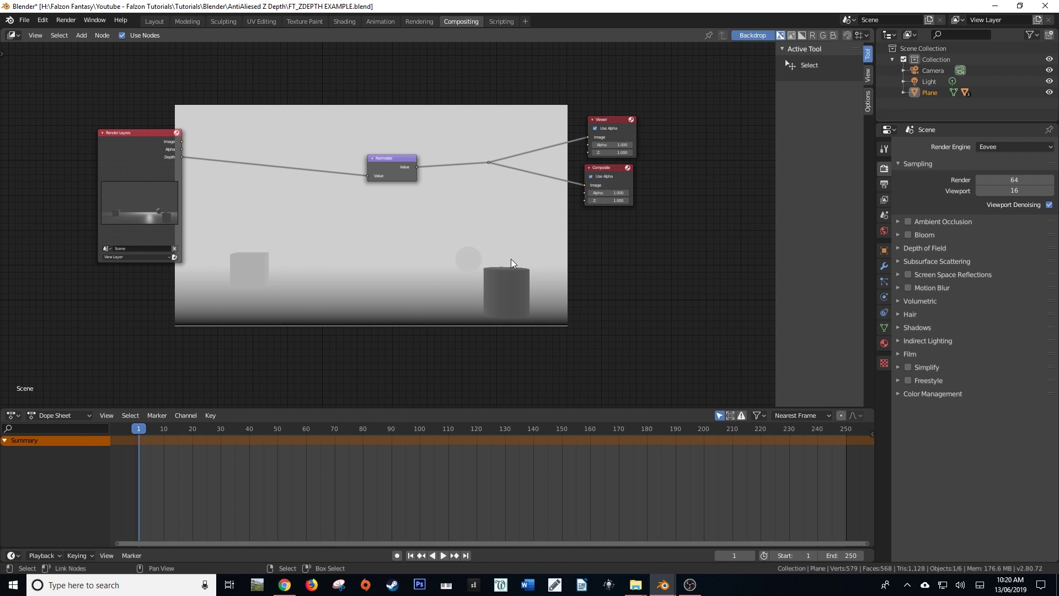
# Enlarge the depth backdrop and the render result to examine the edges of the sphere and cylinder
pyautogui.scroll(2, 510, 259)
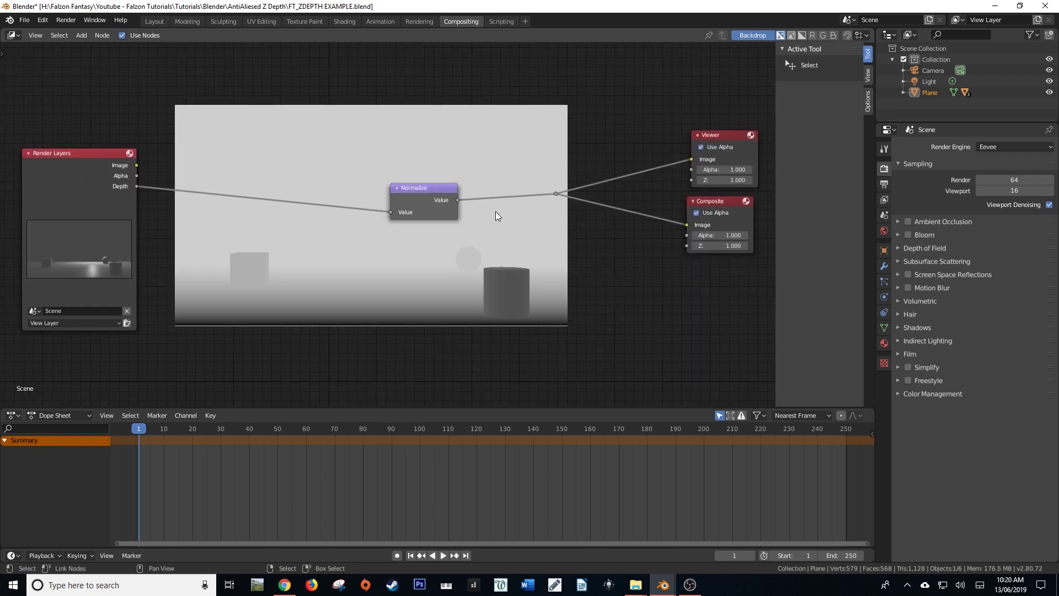
pyautogui.click(431, 189)
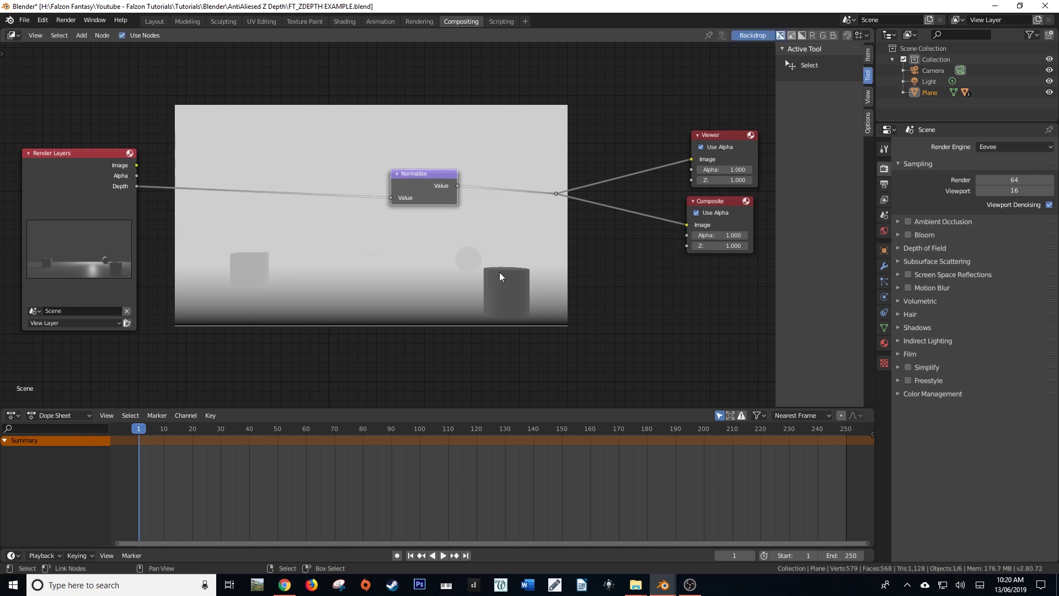
pyautogui.scroll(1, 531, 280)
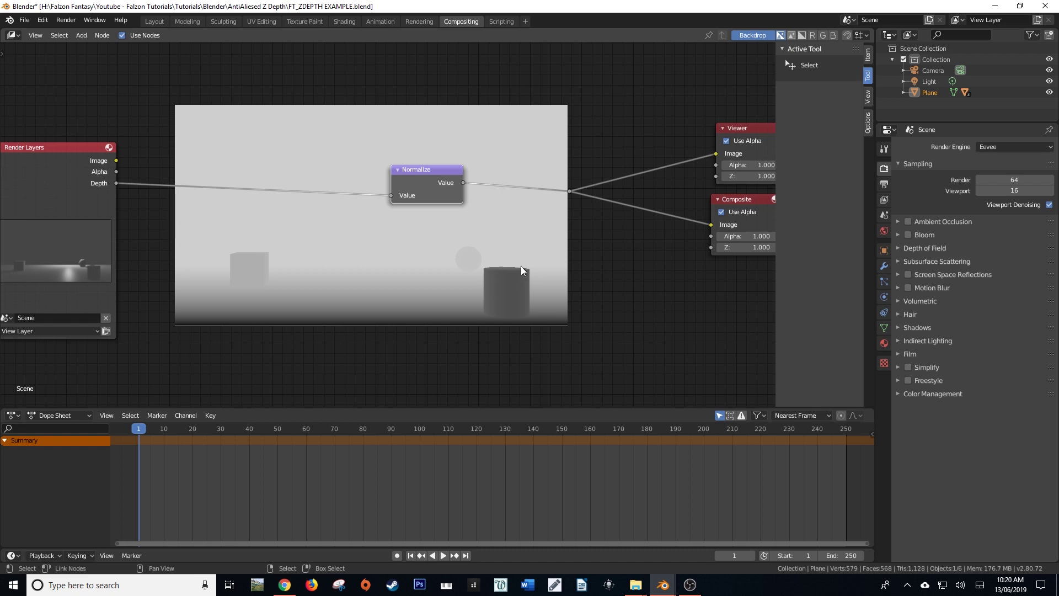
pyautogui.hotkey('alt', 'v')
pyautogui.hotkey('alt', 'v')
pyautogui.hotkey('alt', 'v')
pyautogui.hotkey('alt', 'v')
pyautogui.hotkey('alt', 'v')
pyautogui.hotkey('alt', 'v')
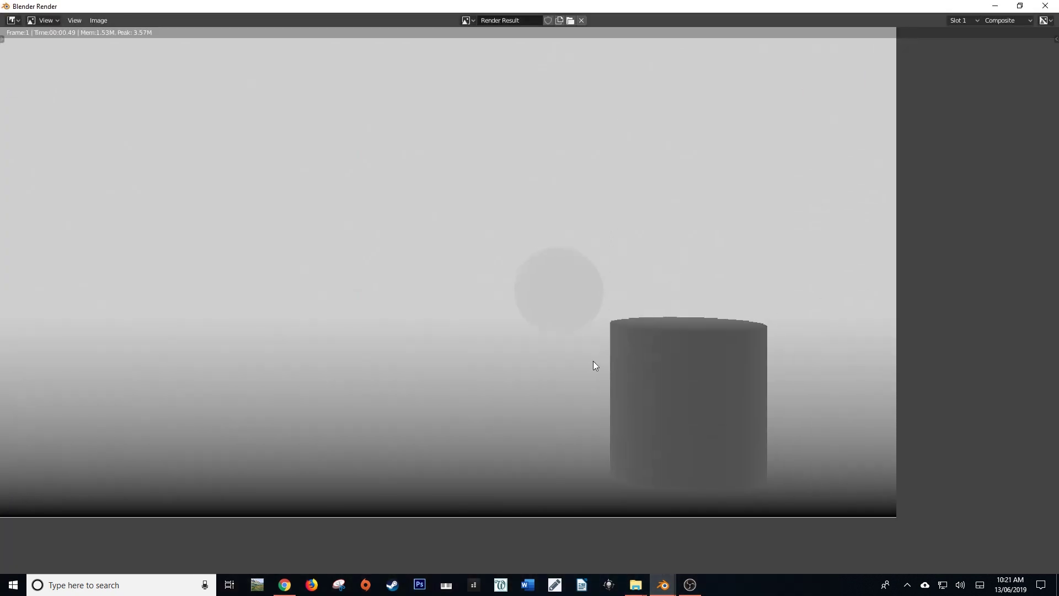
pyautogui.scroll(3, 597, 361)
pyautogui.moveTo(839, 379); pyautogui.dragTo(544, 331, button='middle')
pyautogui.scroll(6, 662, 367)
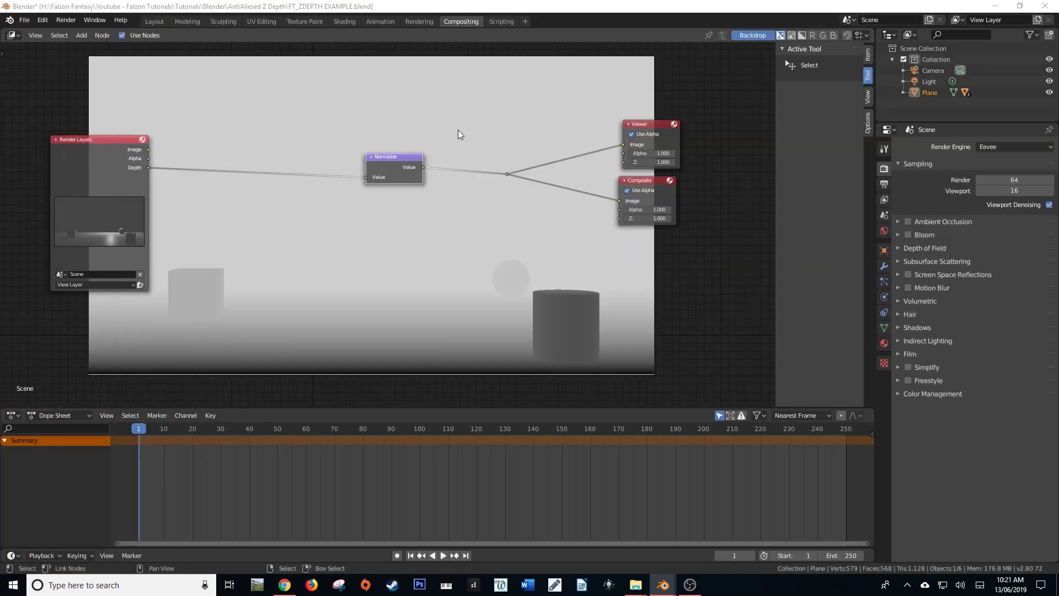
# Insert a Mix node on the link between Normalize and the Reroute point
pyautogui.hotkey('shift', 'a')
pyautogui.click(418, 159)
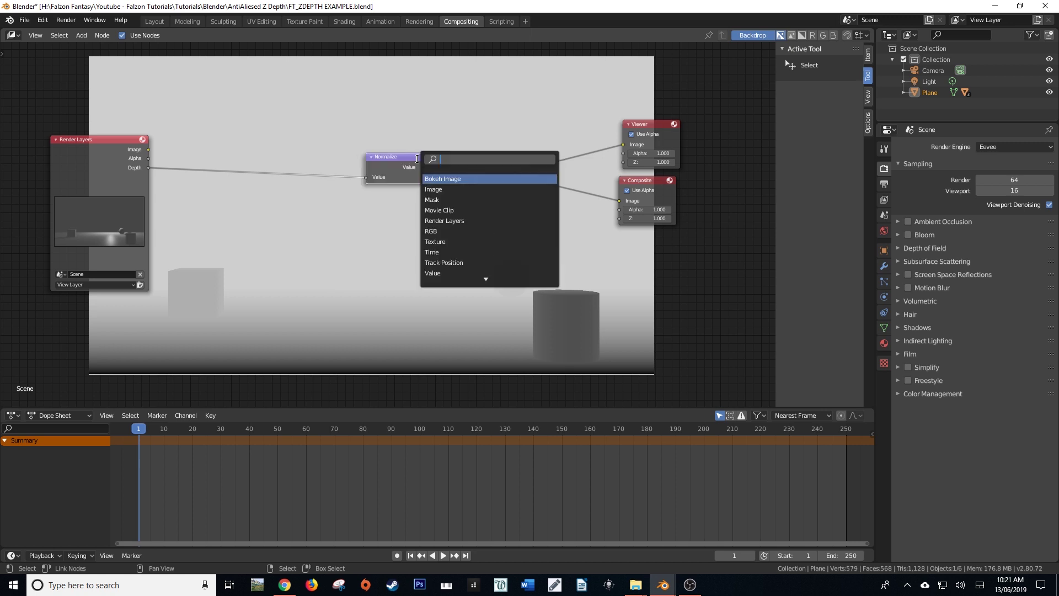
pyautogui.write('mi')
pyautogui.press('Return')
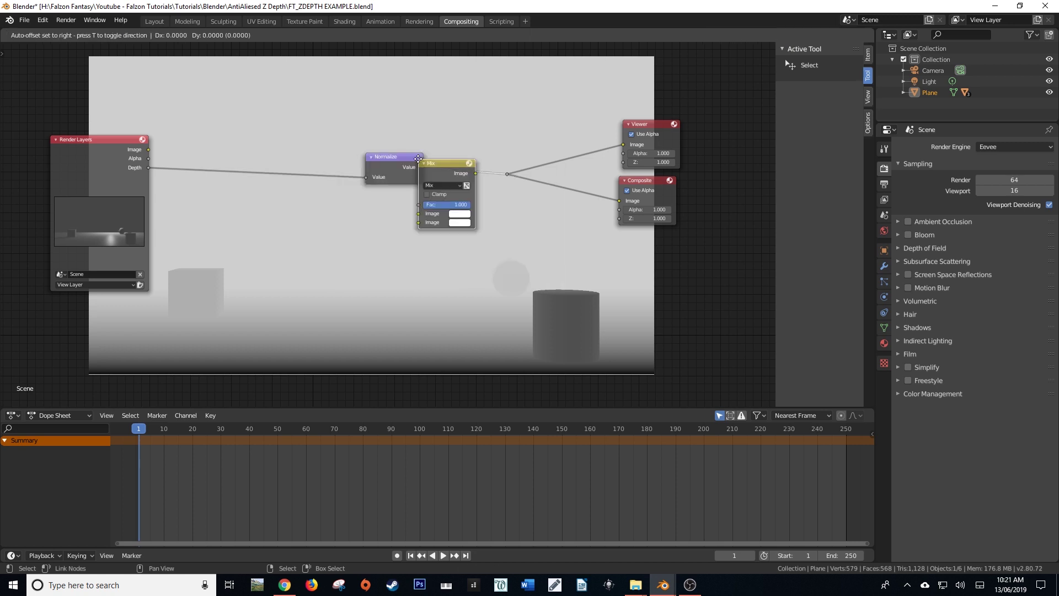
pyautogui.click(455, 129)
# Connect the Render Layers Image output to the Mix node's Fac input and move Normalize farther from Mix
pyautogui.moveTo(149, 149); pyautogui.dragTo(456, 190)
pyautogui.moveTo(394, 162); pyautogui.dragTo(338, 193)
pyautogui.scroll(2, 458, 186)
pyautogui.moveTo(466, 184); pyautogui.dragTo(474, 161)
pyautogui.scroll(2, 568, 259)
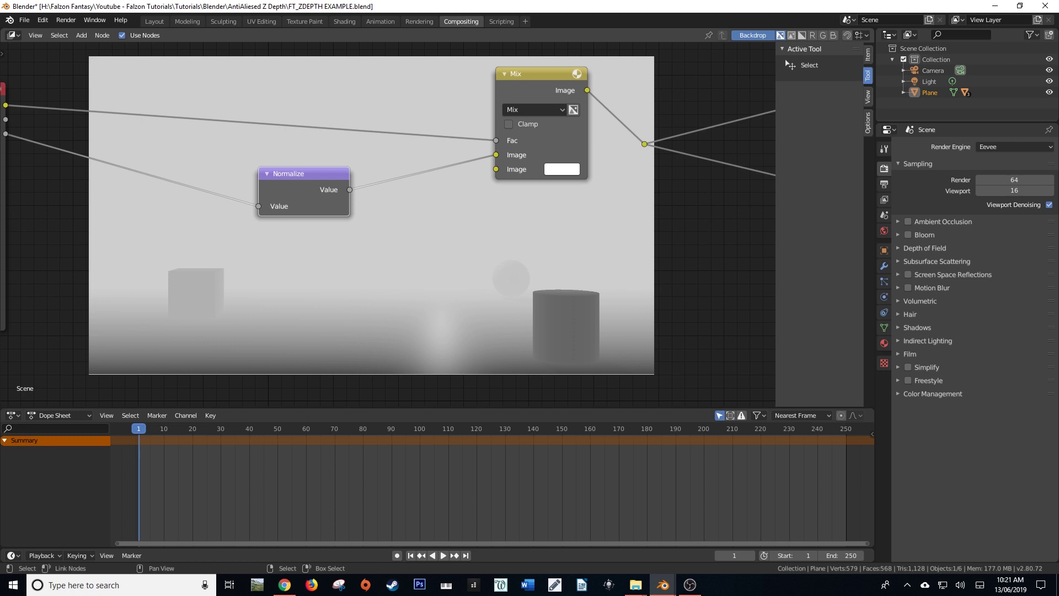
# Display the render result, examine the cylinder's top edge up close, and return to the node setup
pyautogui.press('F12')
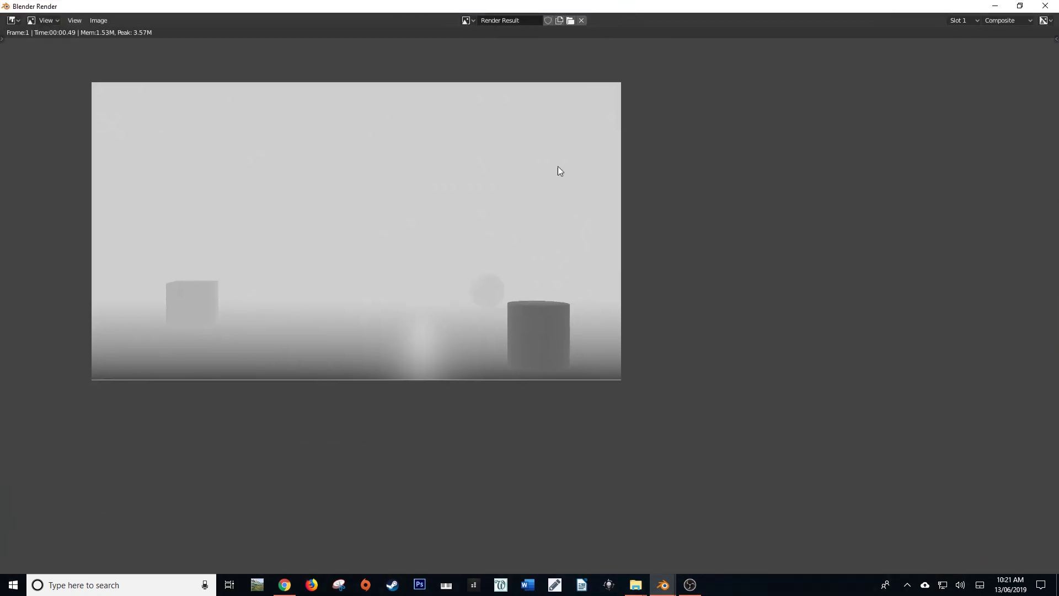
pyautogui.scroll(10, 566, 258)
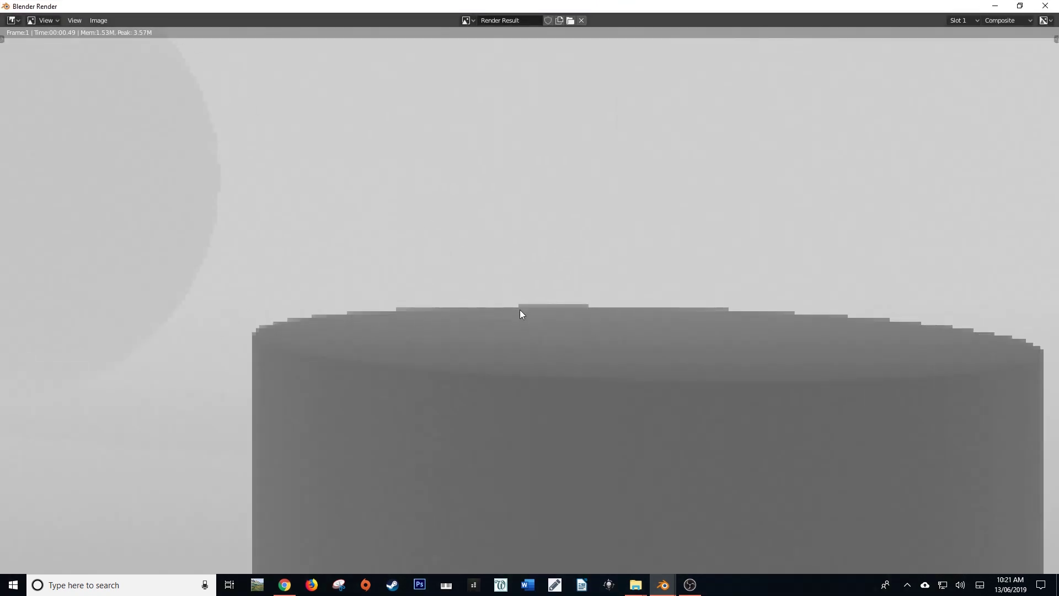
pyautogui.scroll(-9, 521, 319)
pyautogui.moveTo(478, 328); pyautogui.dragTo(691, 429, button='middle')
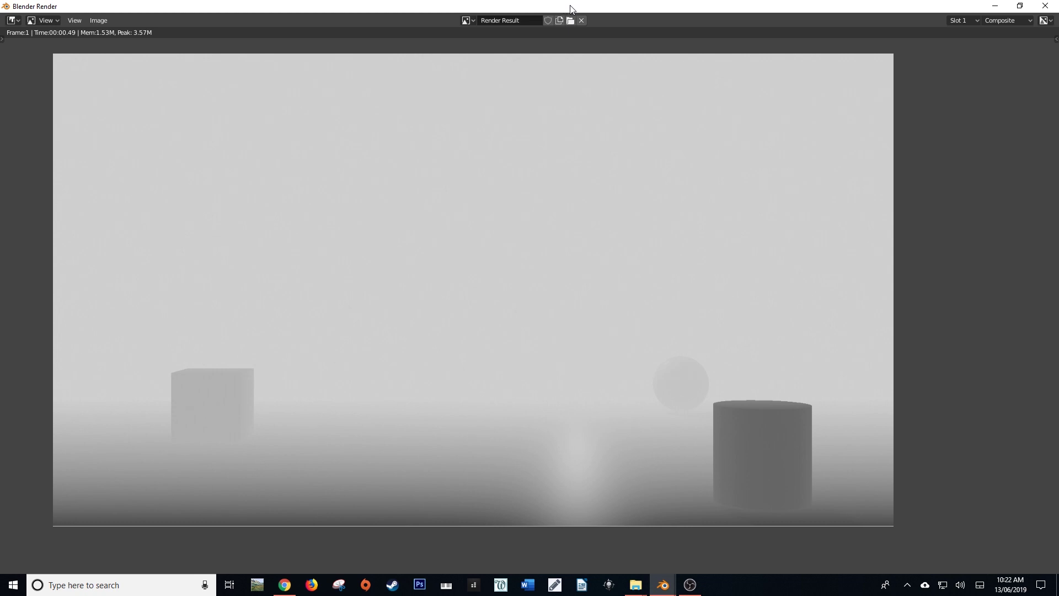
pyautogui.moveTo(571, 9); pyautogui.dragTo(3, 11)
pyautogui.scroll(-3, 467, 247)
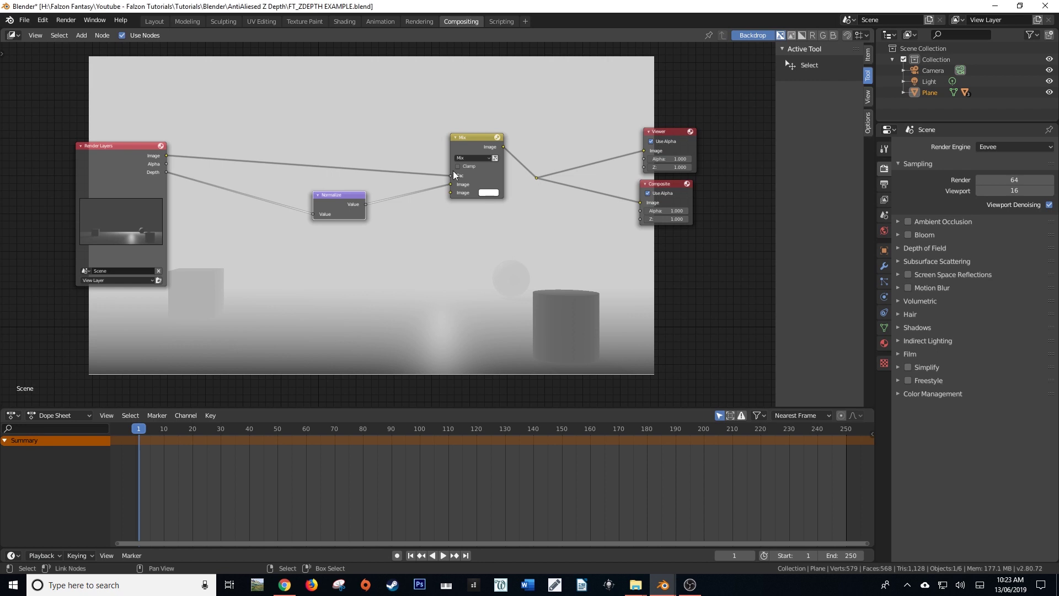
pyautogui.moveTo(465, 193); pyautogui.dragTo(488, 220, button='middle')
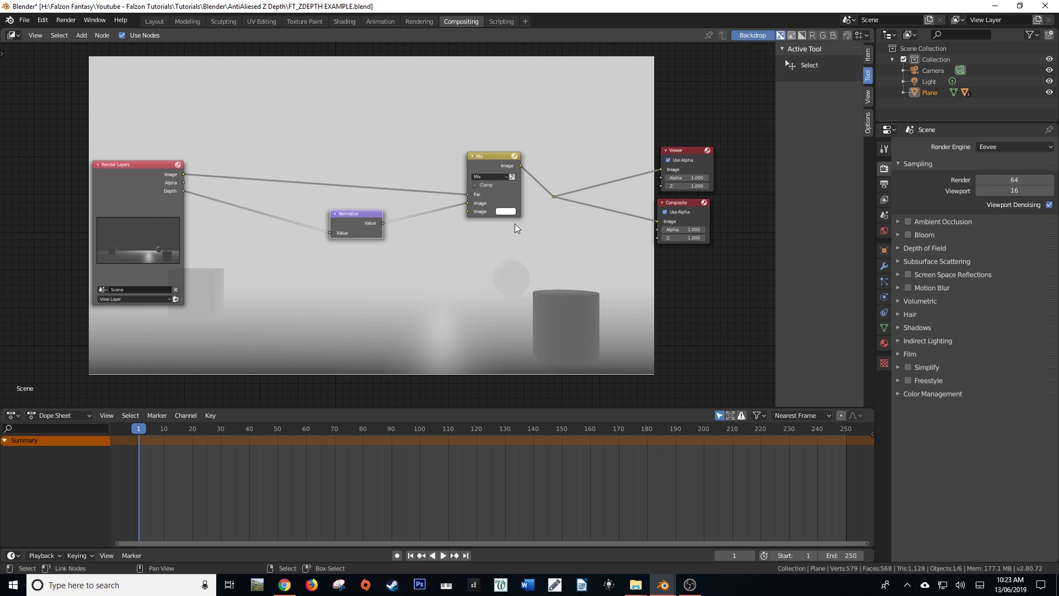
# Move the Mix node slightly lower in the node tree and shift the Normalize node down beside it
pyautogui.moveTo(515, 224); pyautogui.dragTo(502, 221, button='middle')
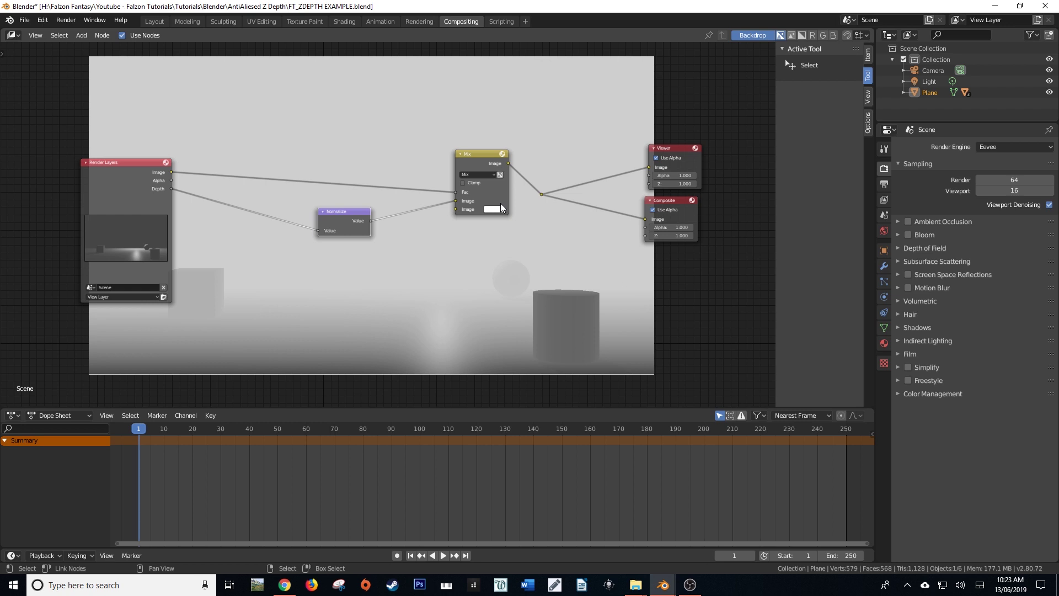
pyautogui.click(883, 231)
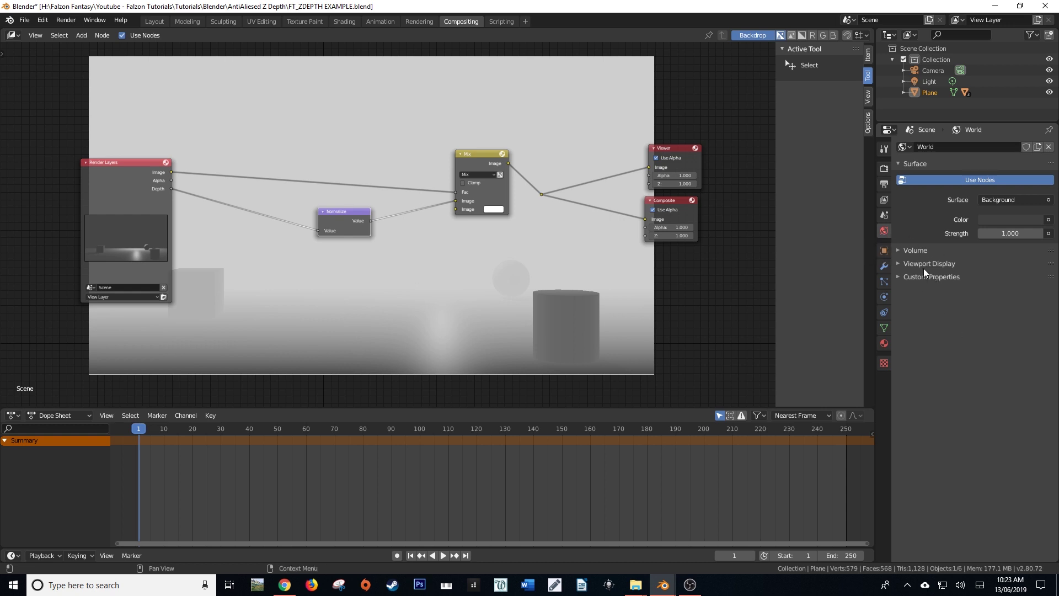
pyautogui.click(477, 164)
pyautogui.moveTo(477, 164); pyautogui.dragTo(480, 189)
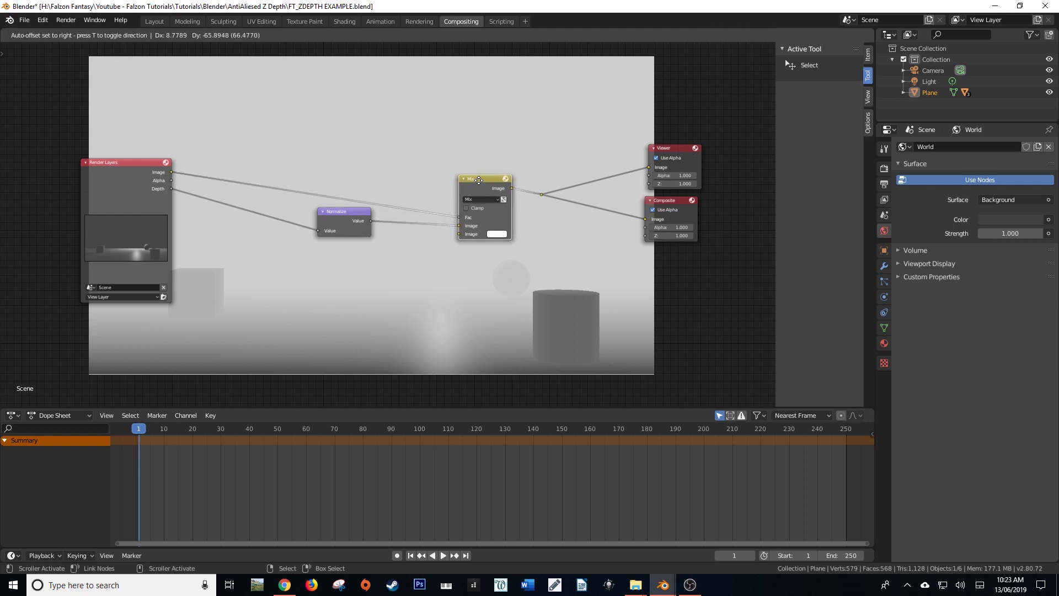
pyautogui.moveTo(356, 213); pyautogui.dragTo(350, 230)
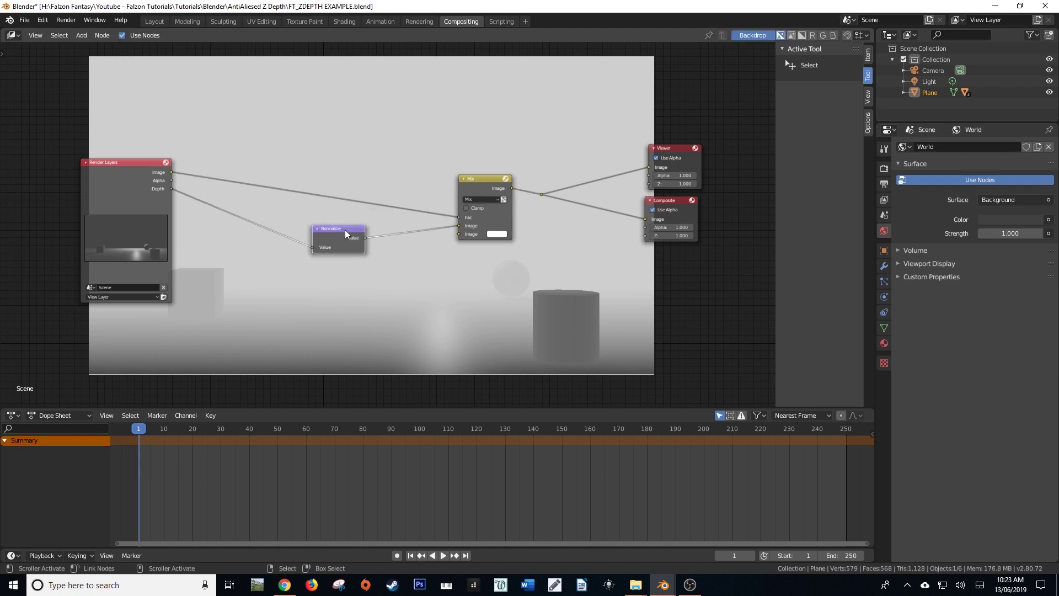
# Enable the Mist pass for the view layer and show the world's Mist Pass settings
pyautogui.click(883, 201)
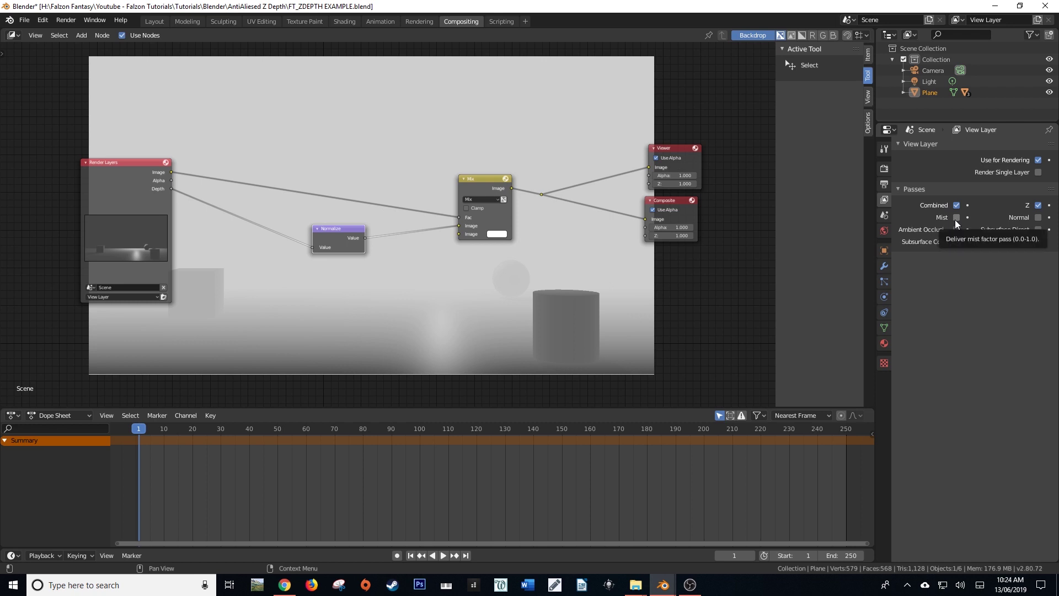
pyautogui.click(955, 220)
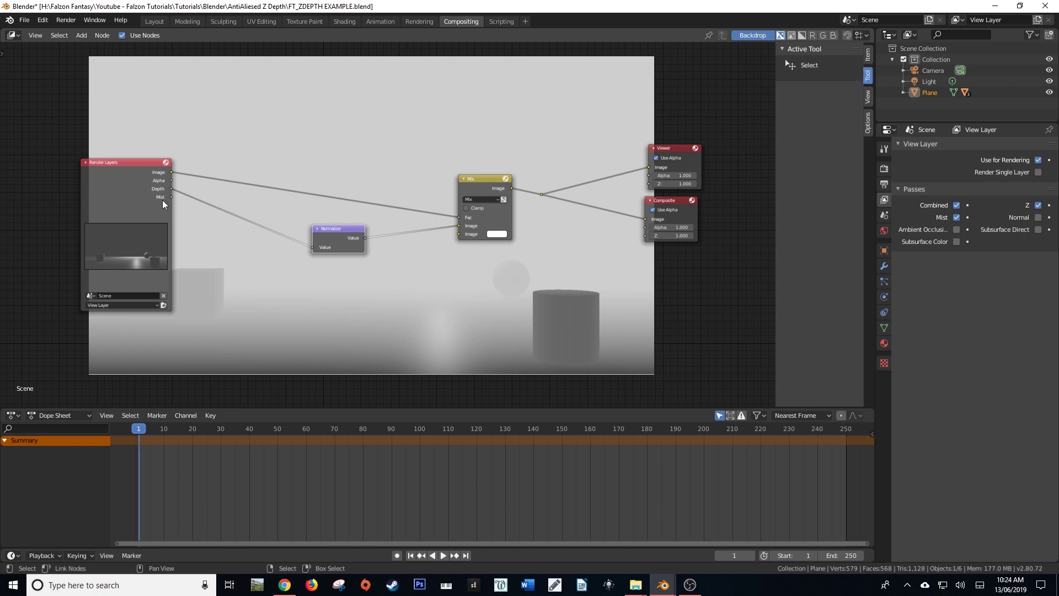
pyautogui.click(885, 232)
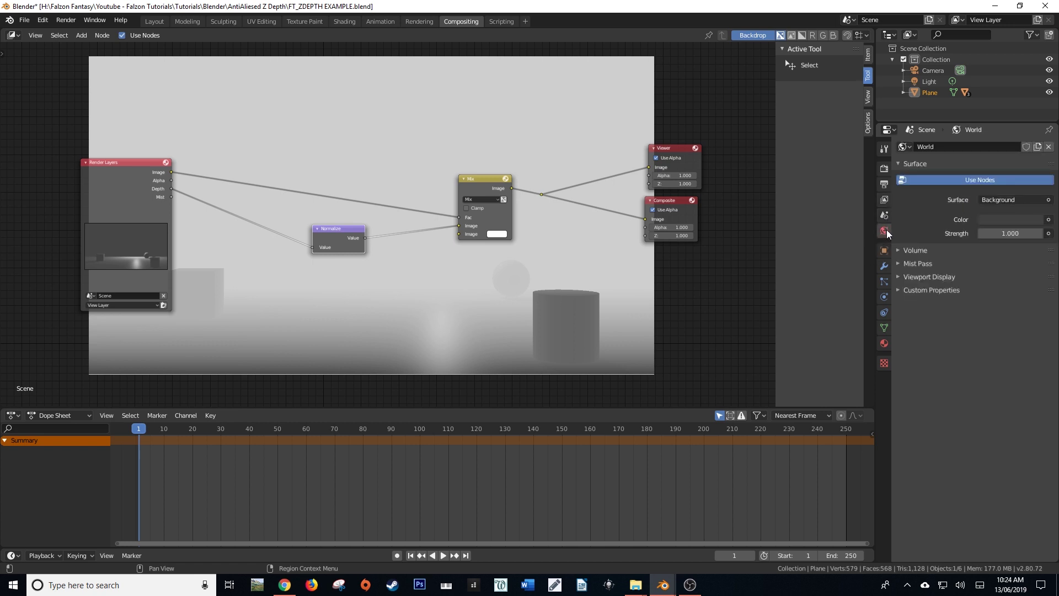
pyautogui.click(898, 265)
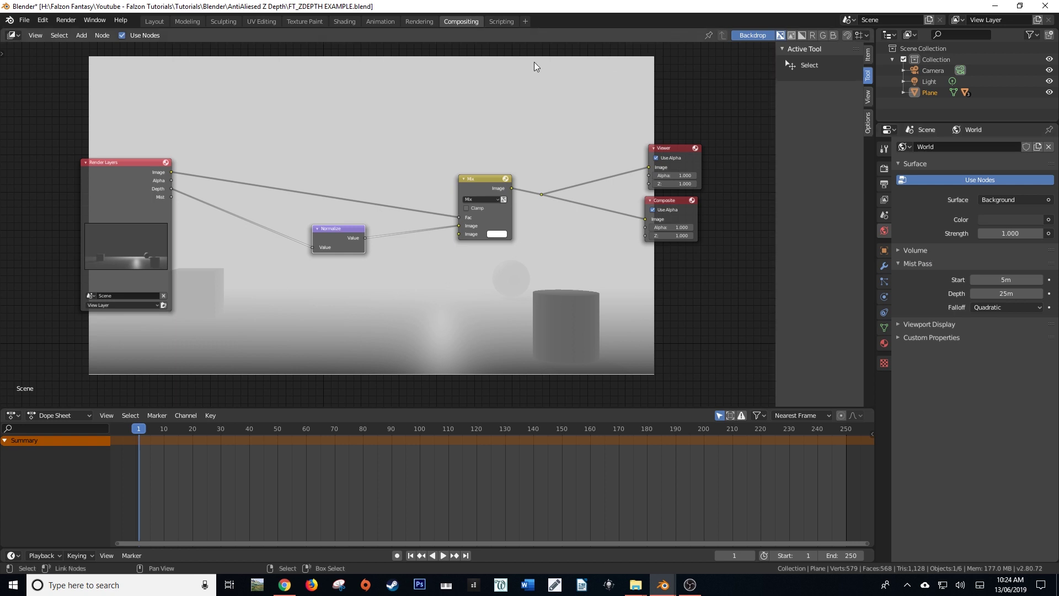
# Render the scene and connect the Render Layers Mist output to the Normalize node's Value input
pyautogui.press('F12')
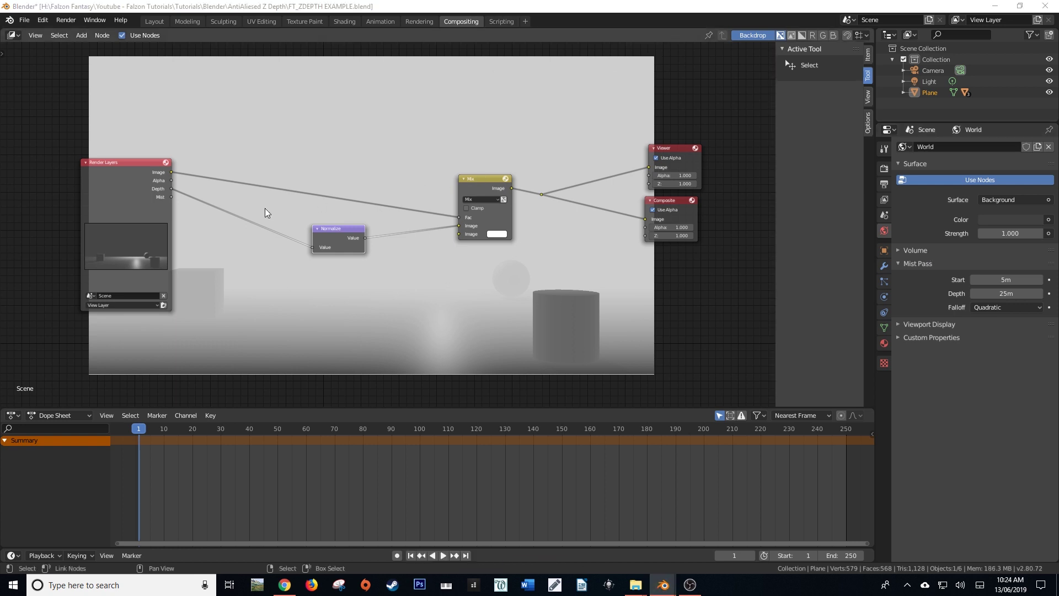
pyautogui.moveTo(170, 197); pyautogui.dragTo(211, 209)
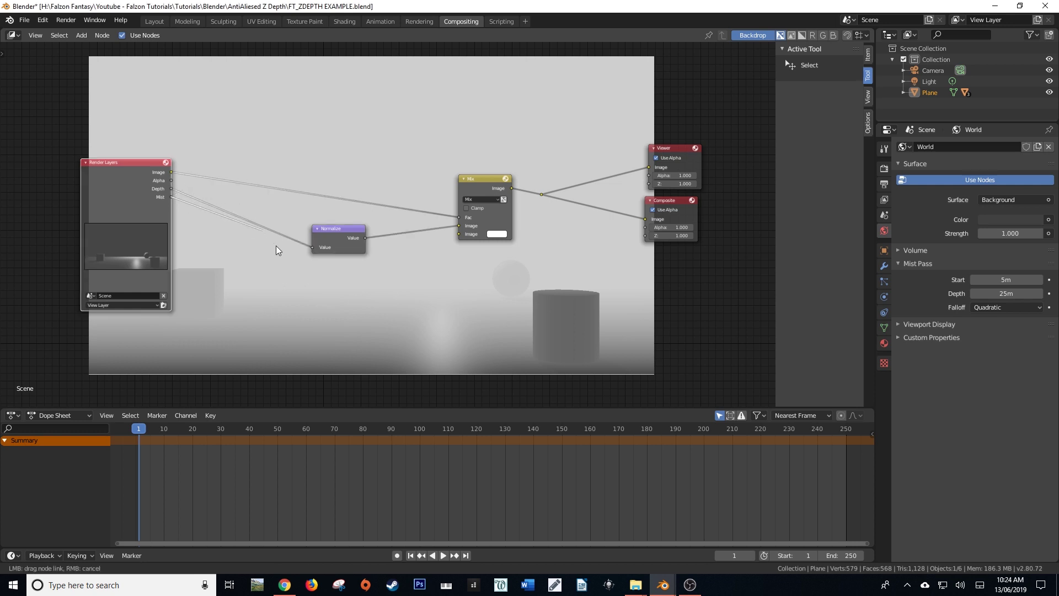
pyautogui.moveTo(285, 253); pyautogui.dragTo(312, 246)
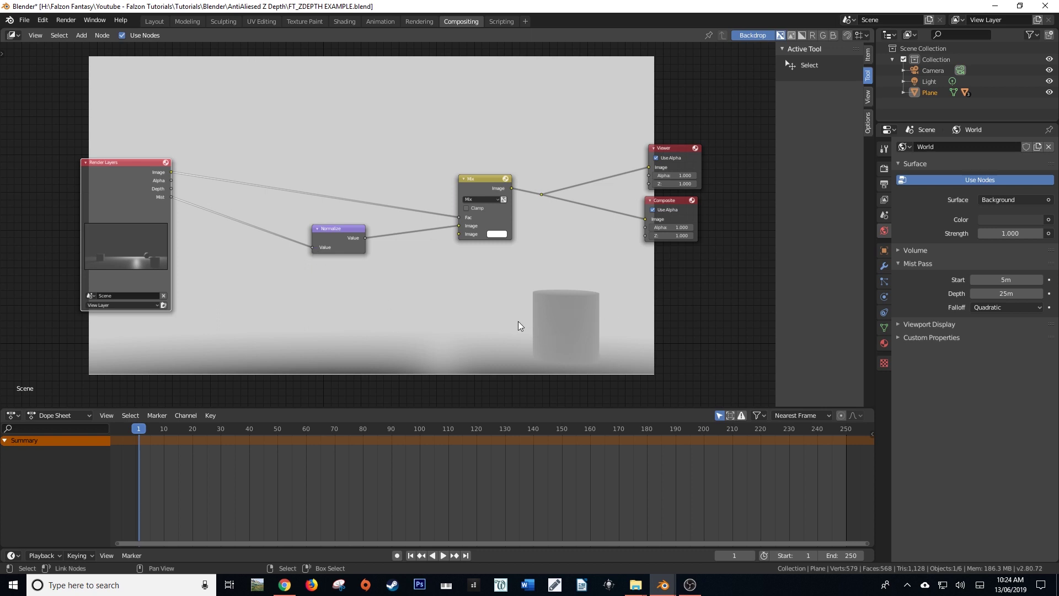
pyautogui.press('F12')
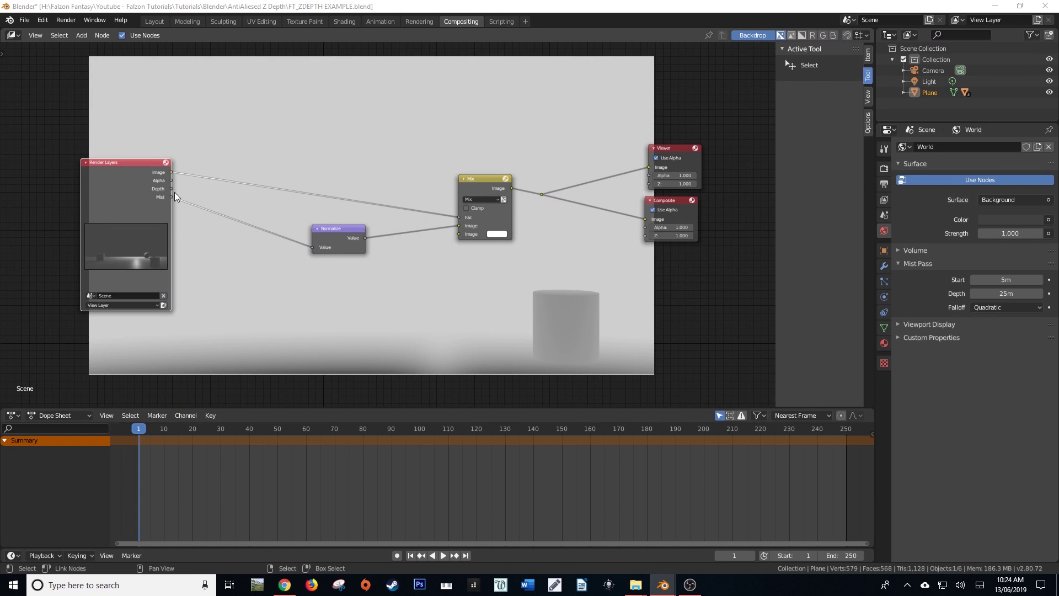
# Switch Normalize's input to Depth and back to Mist, with Normalize feeding the Mix Fac and Render Layers Image feeding Mix's first Image input
pyautogui.moveTo(171, 189); pyautogui.dragTo(314, 246)
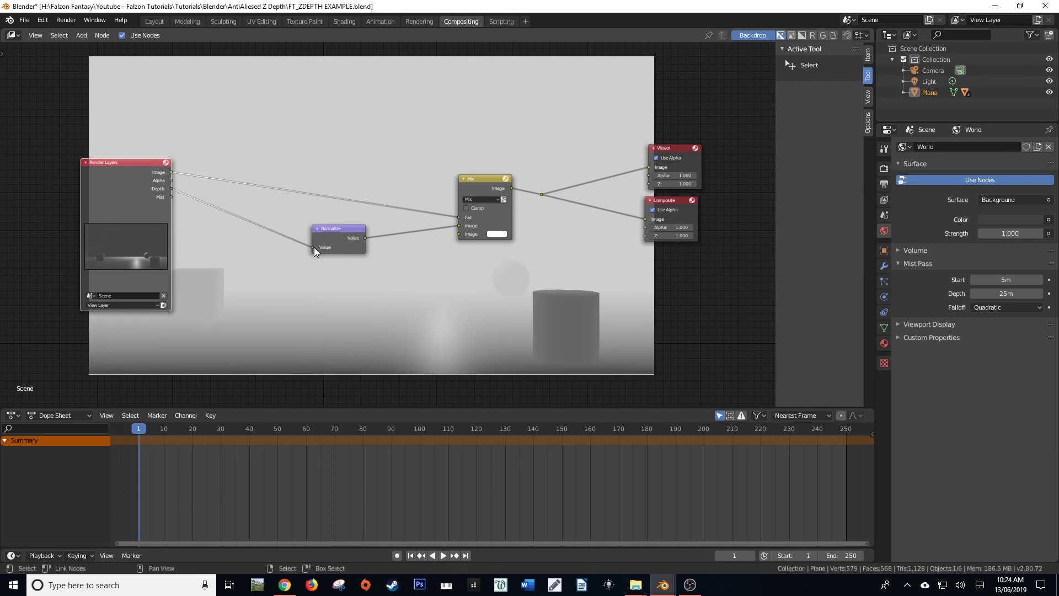
pyautogui.moveTo(169, 197); pyautogui.dragTo(459, 218)
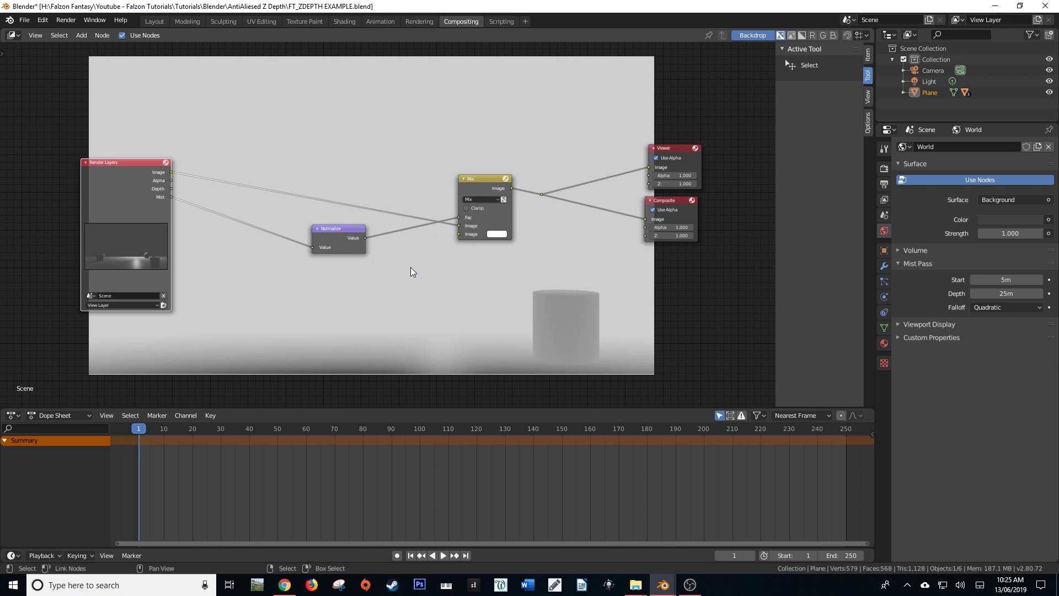
pyautogui.scroll(-1, 670, 309)
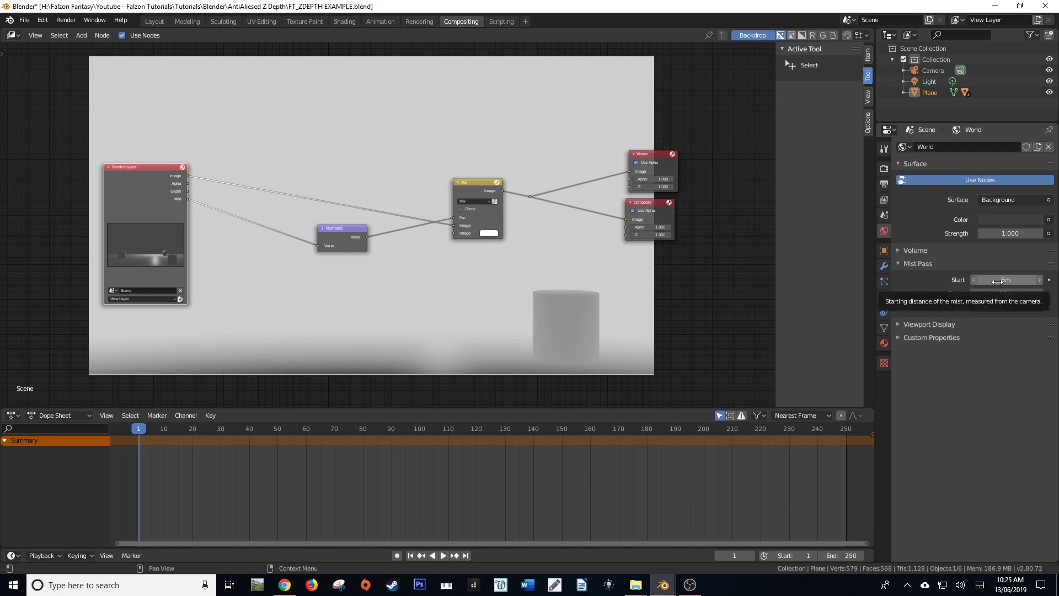
# In the Layout workspace, select the camera and set the world's Mist Pass Start to 0 m
pyautogui.click(155, 21)
pyautogui.moveTo(475, 227); pyautogui.dragTo(414, 297, button='middle')
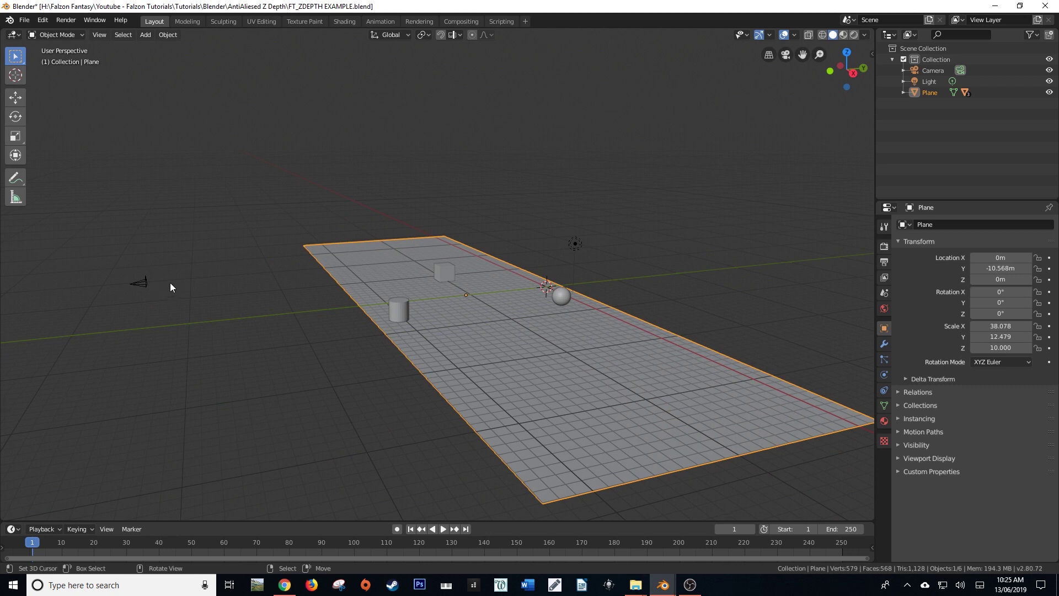
pyautogui.click(139, 283)
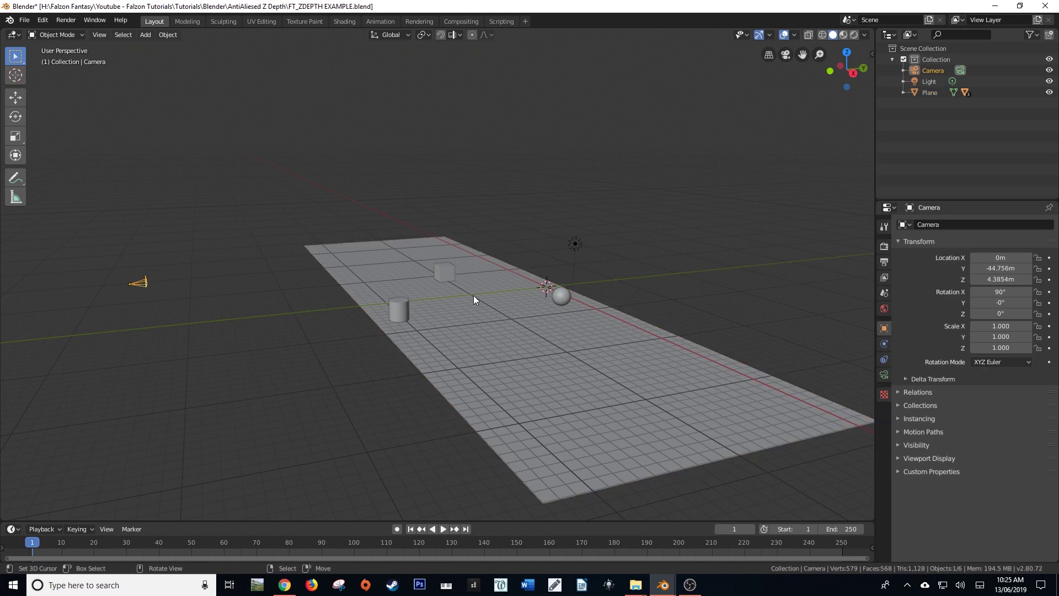
pyautogui.click(884, 308)
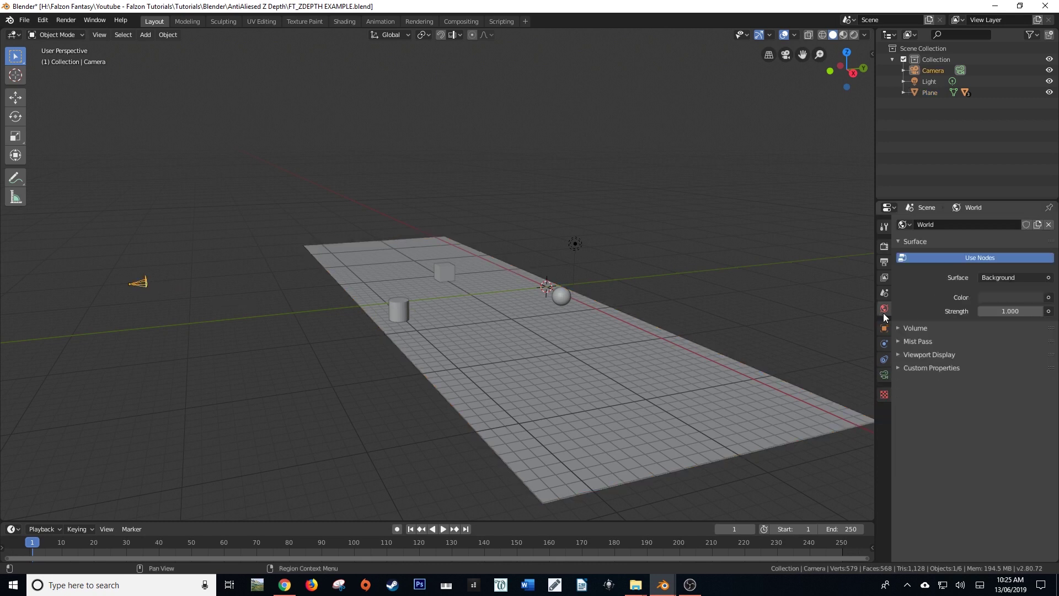
pyautogui.click(898, 341)
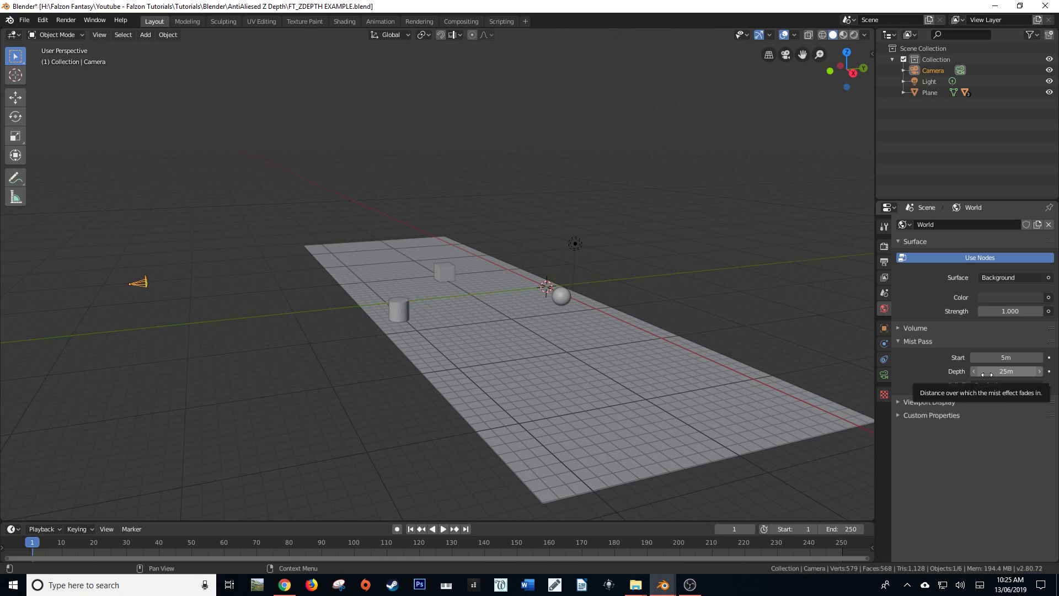
pyautogui.moveTo(662, 353); pyautogui.dragTo(588, 343, button='middle')
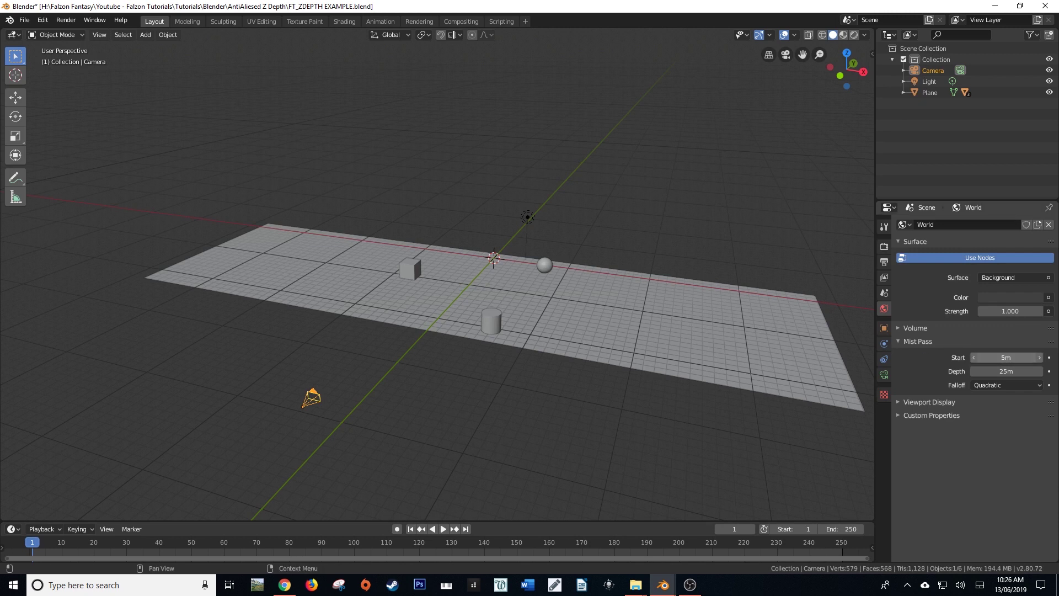
pyautogui.click(993, 357)
pyautogui.write('0')
pyautogui.press('Return')
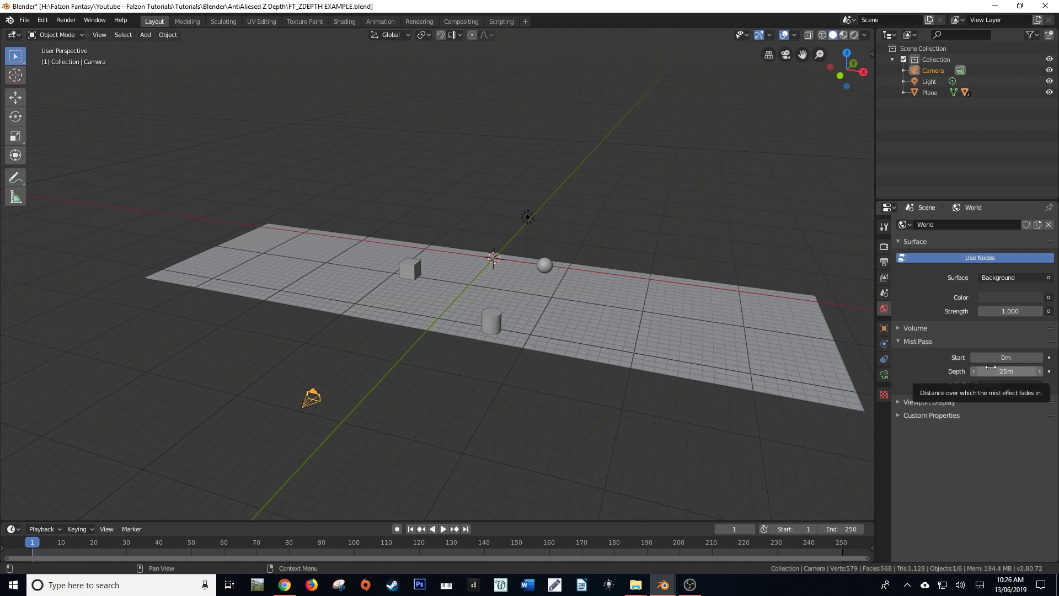
# Add a single-arrow empty at the world origin and scale it up about 12 times
pyautogui.moveTo(529, 315); pyautogui.dragTo(489, 324, button='middle')
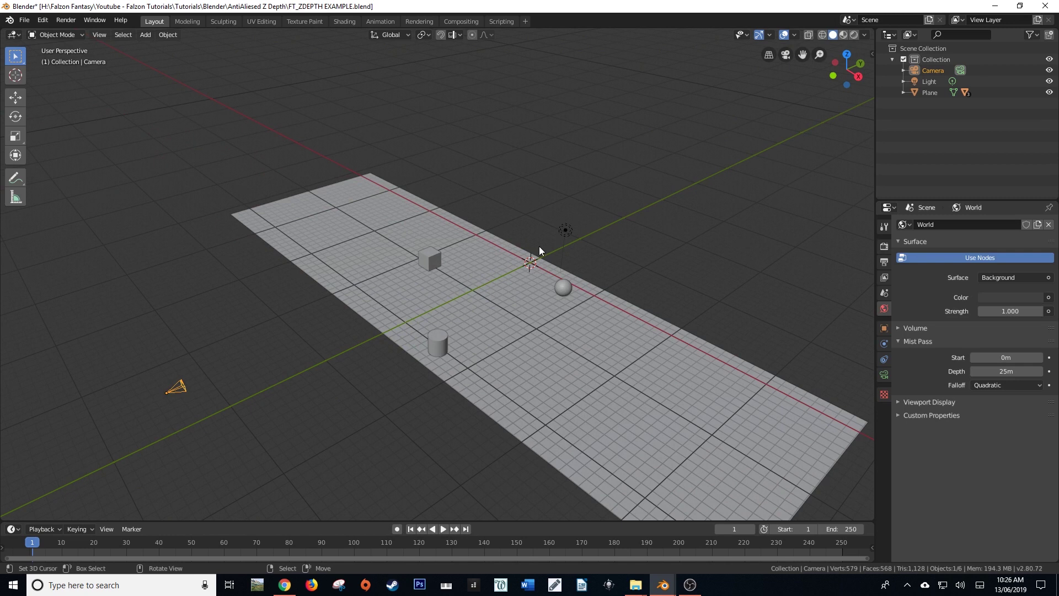
pyautogui.hotkey('shift', 'a')
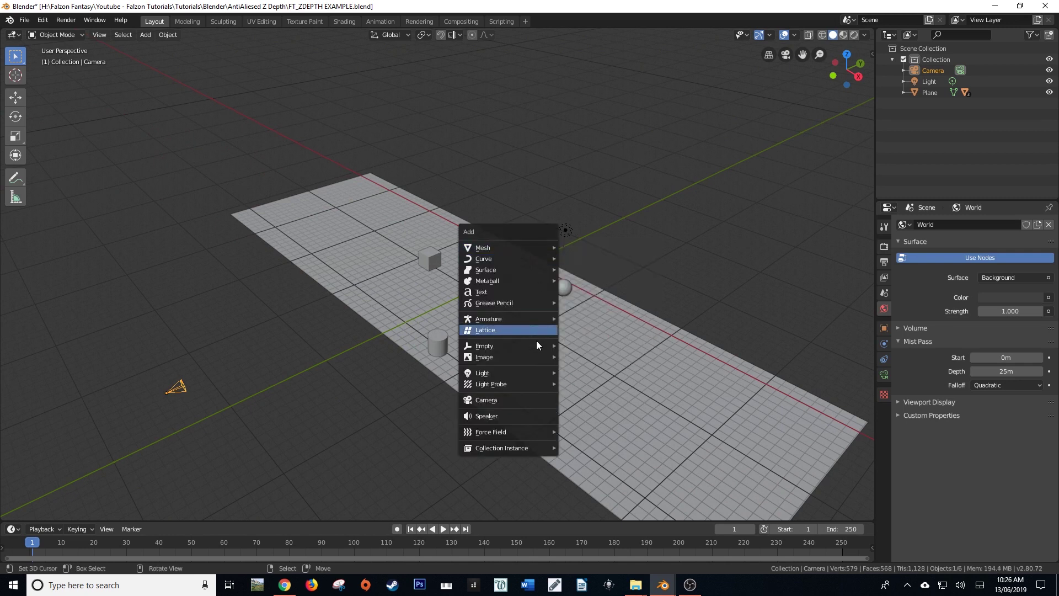
pyautogui.moveTo(535, 346)
pyautogui.click(601, 369)
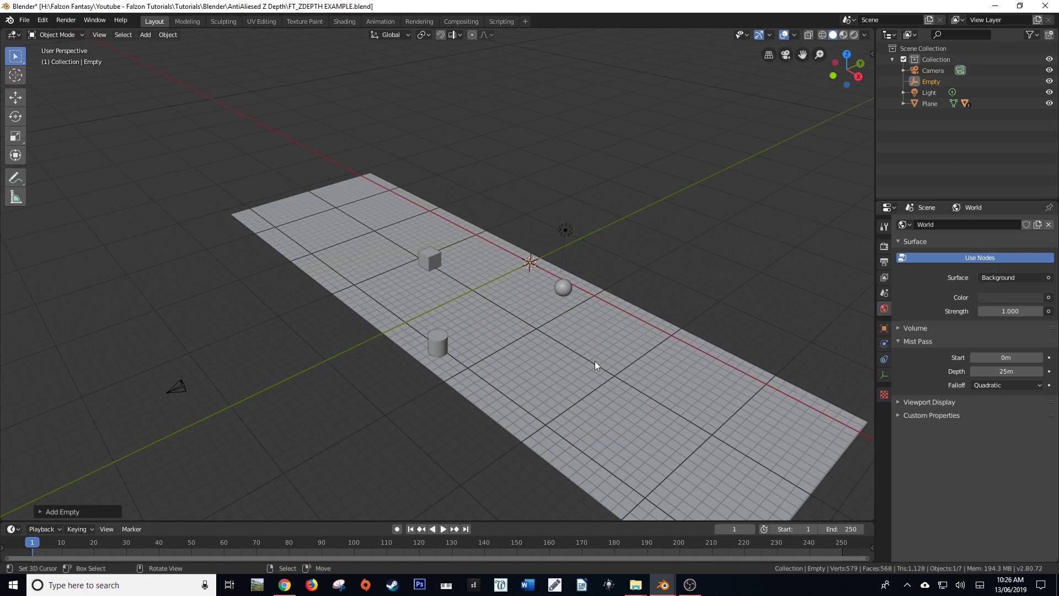
pyautogui.press('s')
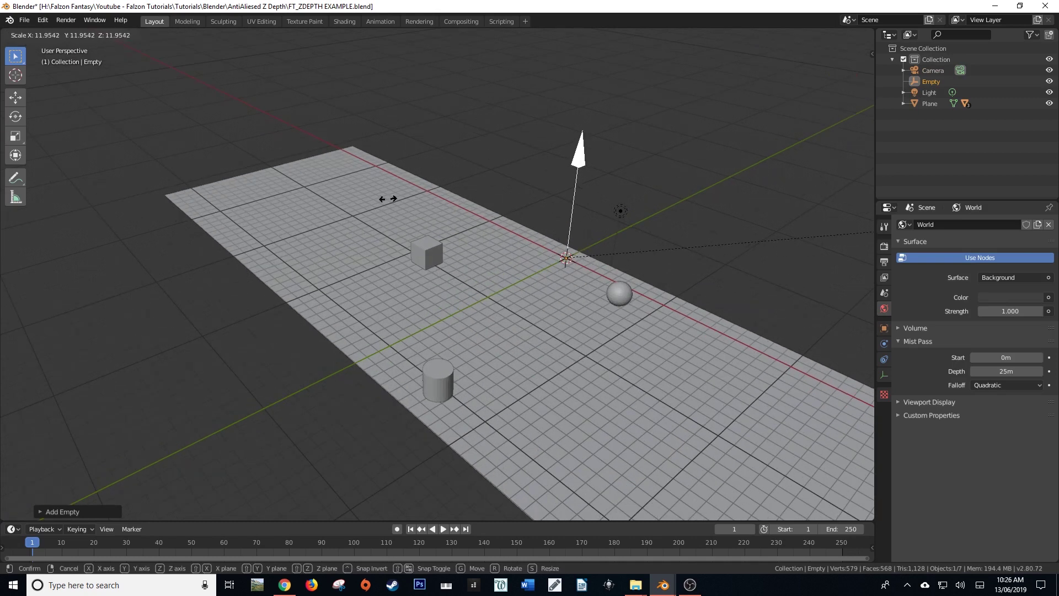
pyautogui.click(379, 202)
pyautogui.scroll(-4, 538, 302)
pyautogui.moveTo(513, 295)
pyautogui.mouseDown(button='middle')
pyautogui.moveTo(470, 296)
pyautogui.moveTo(507, 293)
pyautogui.mouseUp(button='middle')
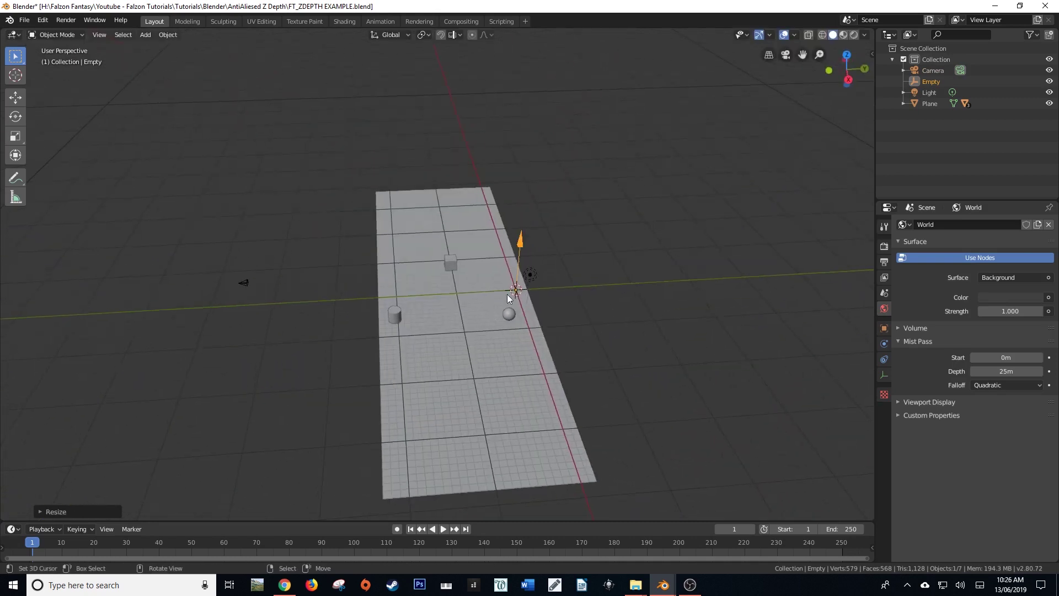
# Add a driver to the world's Mist Pass Depth and reduce its scripted expression to var
pyautogui.rightClick(1010, 375)
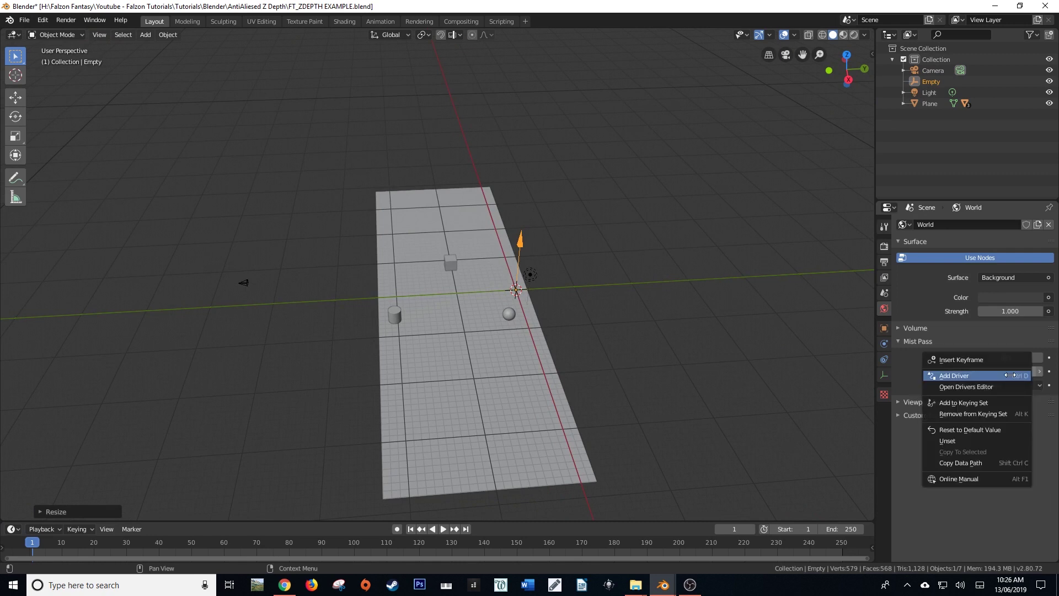
pyautogui.click(962, 375)
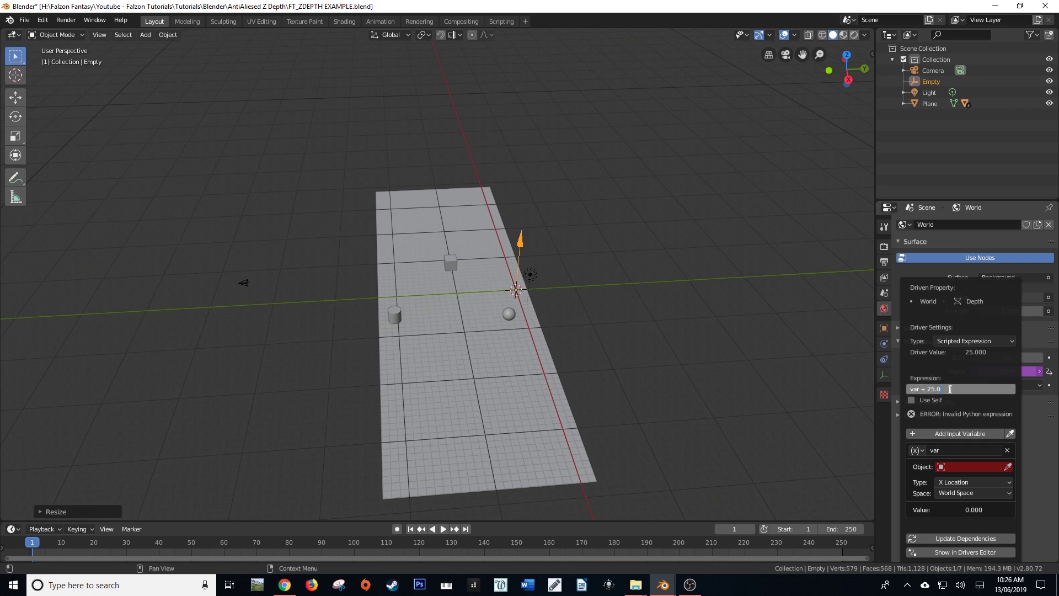
pyautogui.moveTo(941, 389); pyautogui.dragTo(923, 398)
pyautogui.press('BackSpace')
pyautogui.press('BackSpace')
pyautogui.press('BackSpace')
# Change the driver variable to Distance, measured between the Empty and the Camera
pyautogui.click(915, 450)
pyautogui.click(916, 450)
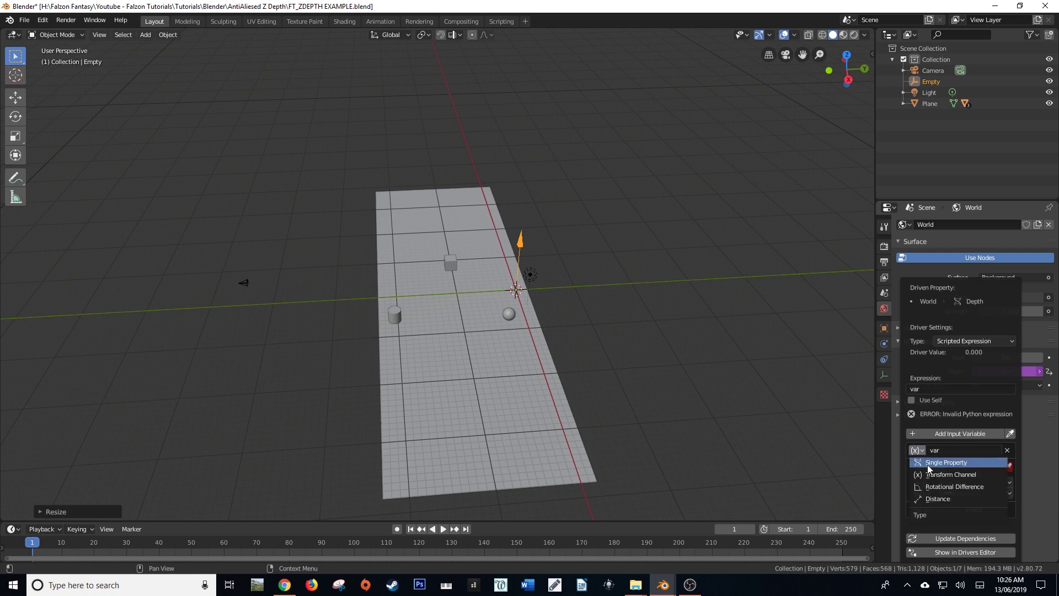
pyautogui.click(938, 499)
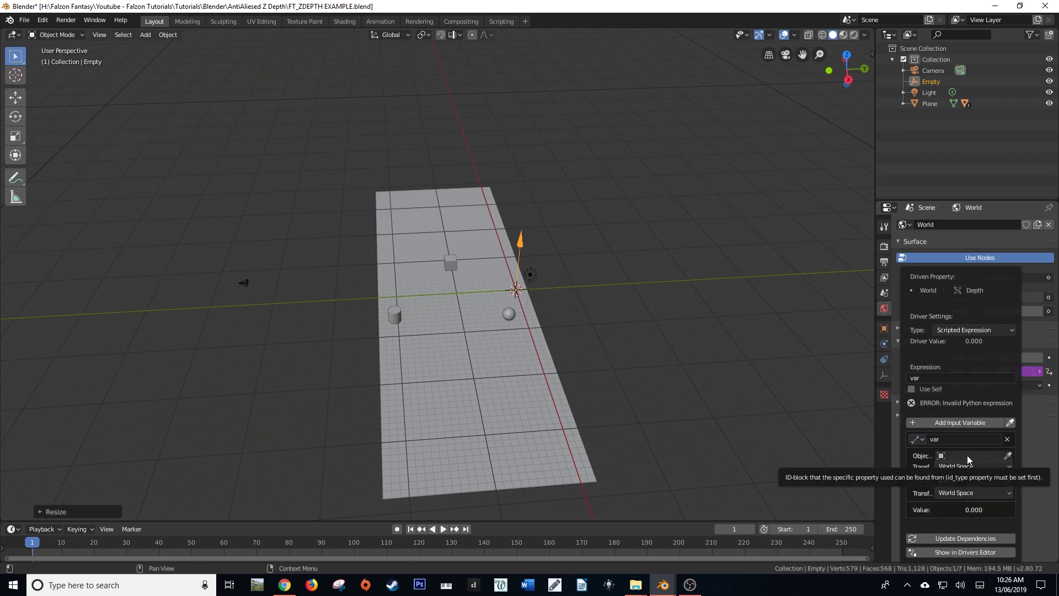
pyautogui.click(968, 457)
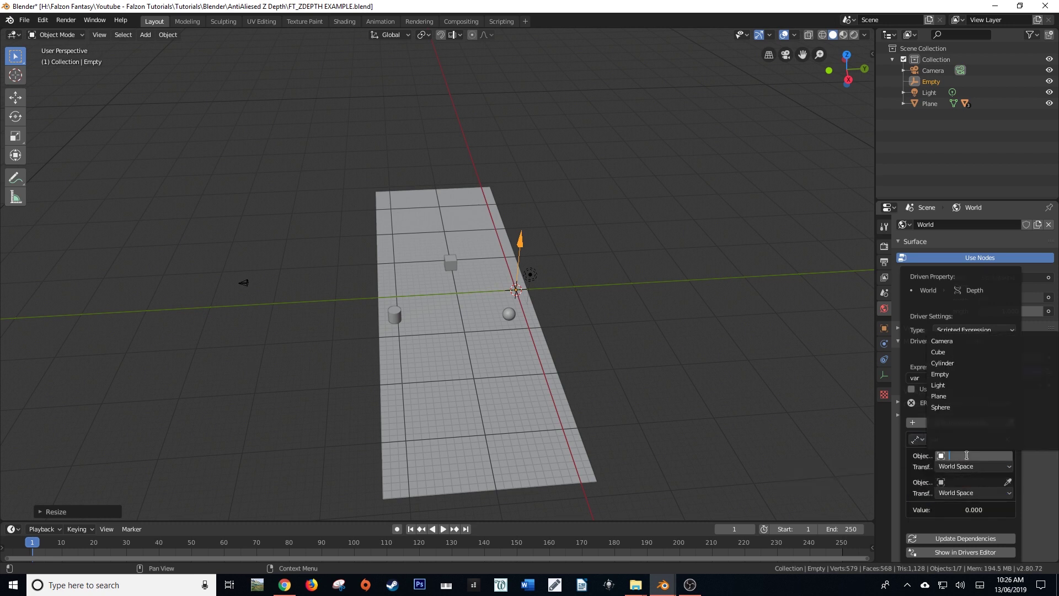
pyautogui.click(959, 374)
pyautogui.click(958, 482)
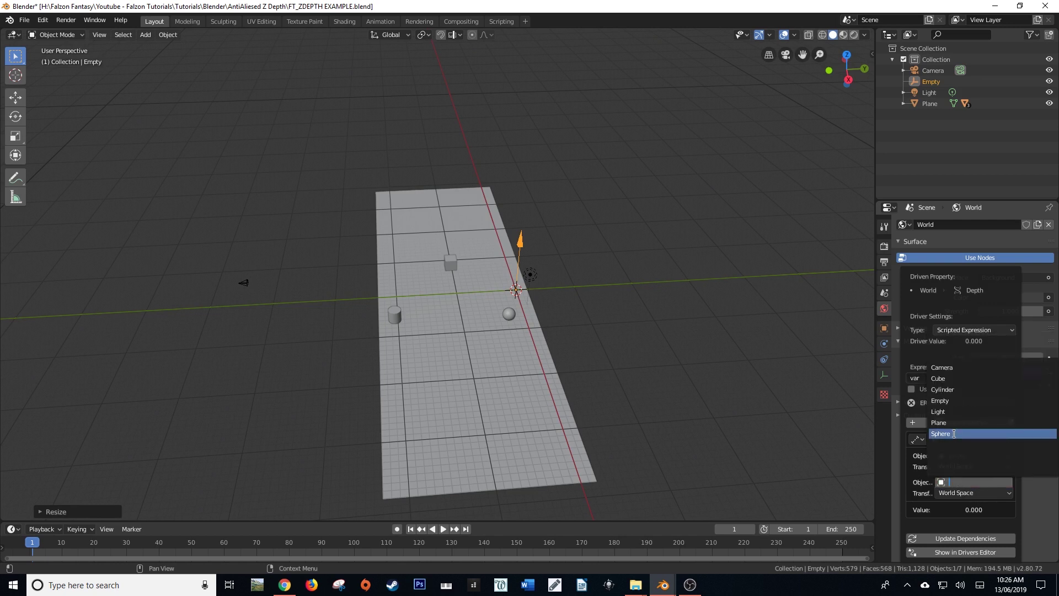
pyautogui.click(952, 368)
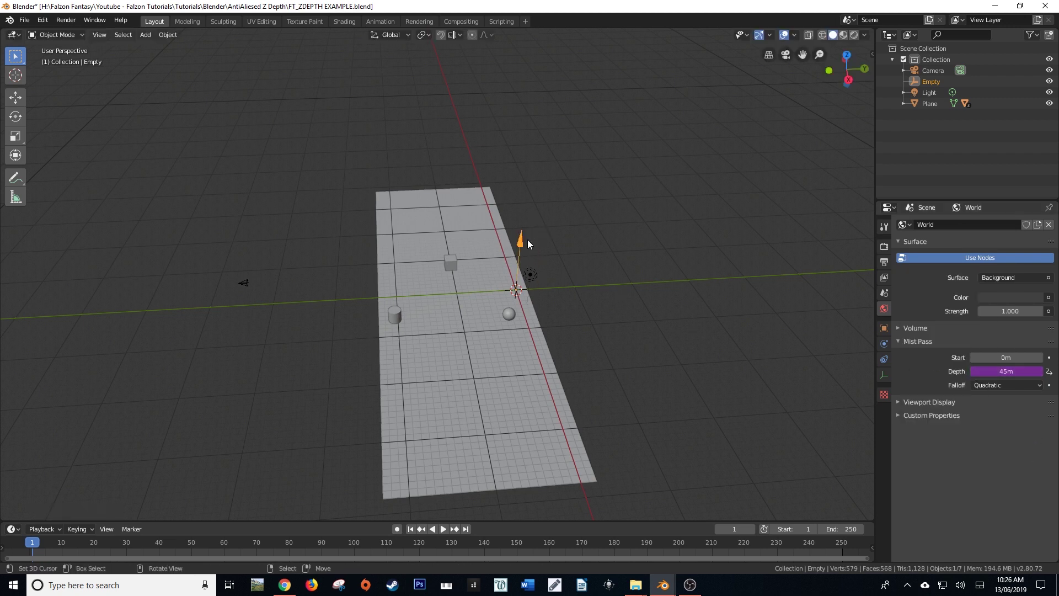
# View the scene through the camera and return to the Compositing workspace
pyautogui.press('KP_0')
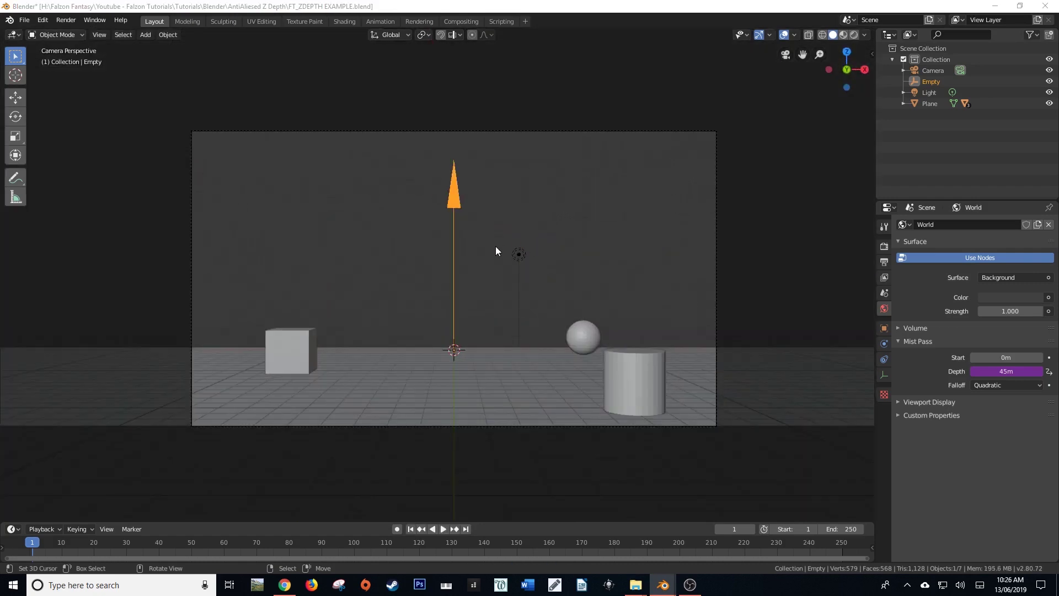
pyautogui.click(458, 22)
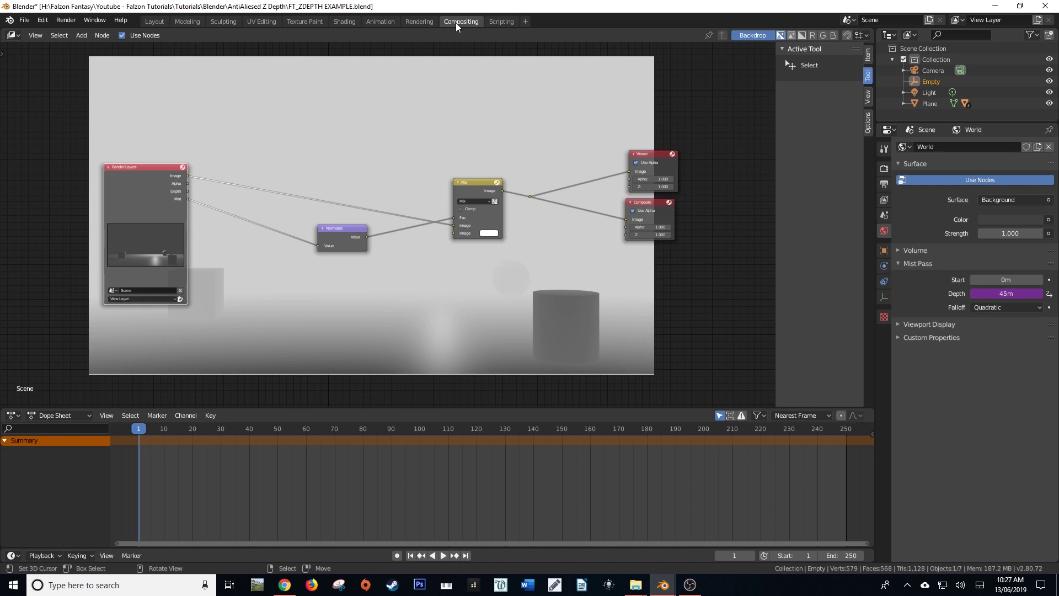
# Compare the depth passes by connecting the Render Layers' Depth and Mist outputs alternately to the Normalize node, finishing on Depth
pyautogui.moveTo(500, 253); pyautogui.dragTo(524, 306, button='middle')
pyautogui.moveTo(166, 217); pyautogui.dragTo(122, 208)
pyautogui.moveTo(379, 285)
pyautogui.mouseDown()
pyautogui.moveTo(365, 304)
pyautogui.moveTo(352, 299)
pyautogui.moveTo(371, 285)
pyautogui.mouseUp()
pyautogui.moveTo(167, 236); pyautogui.dragTo(333, 296)
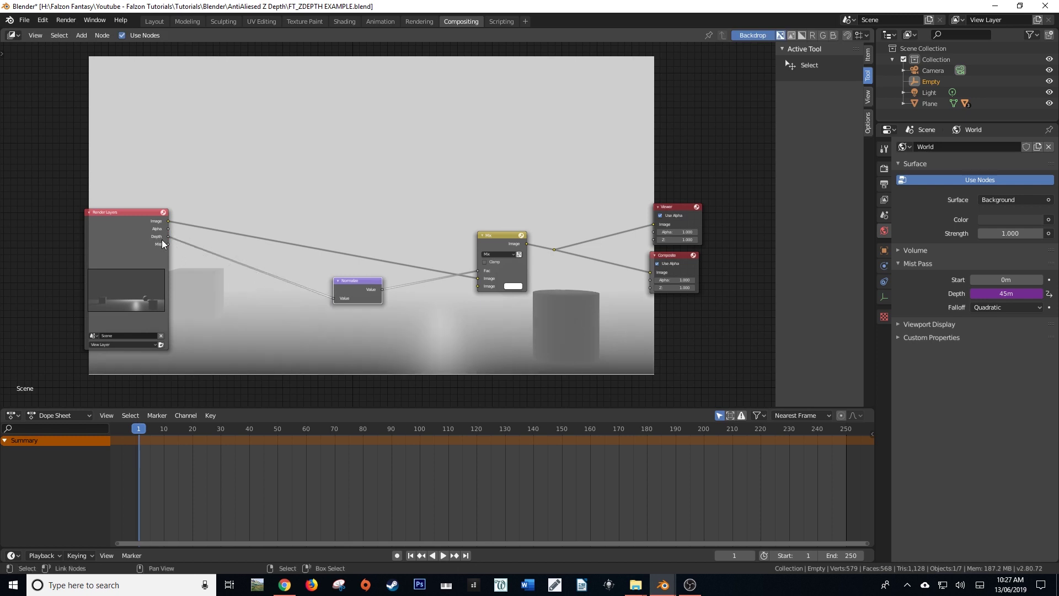
pyautogui.moveTo(168, 243); pyautogui.dragTo(329, 297)
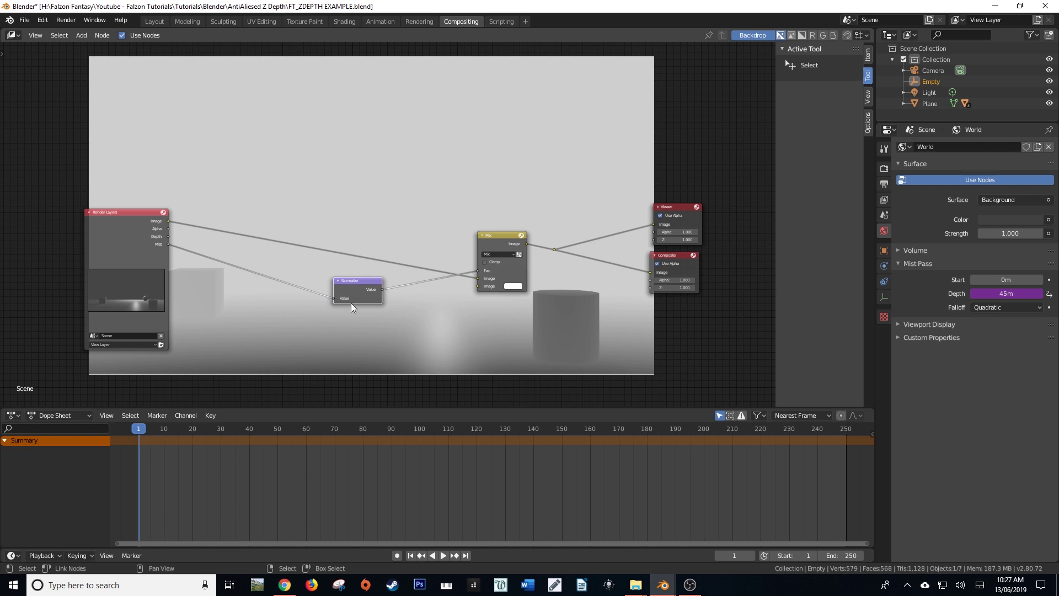
pyautogui.scroll(-1, 351, 307)
pyautogui.scroll(-1, 352, 306)
pyautogui.moveTo(351, 307); pyautogui.dragTo(328, 235, button='middle')
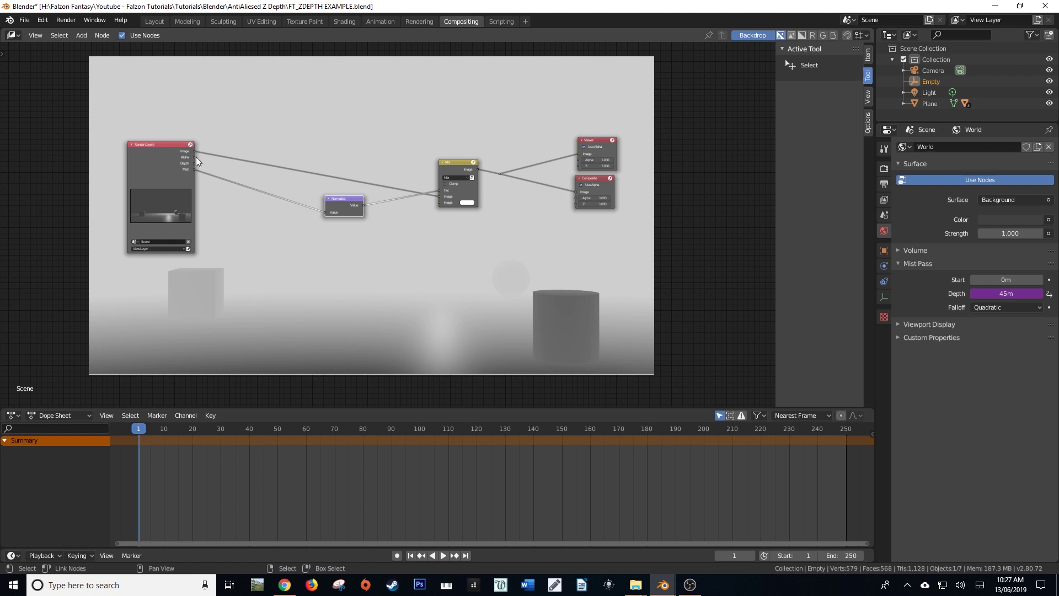
pyautogui.moveTo(194, 163); pyautogui.dragTo(326, 213)
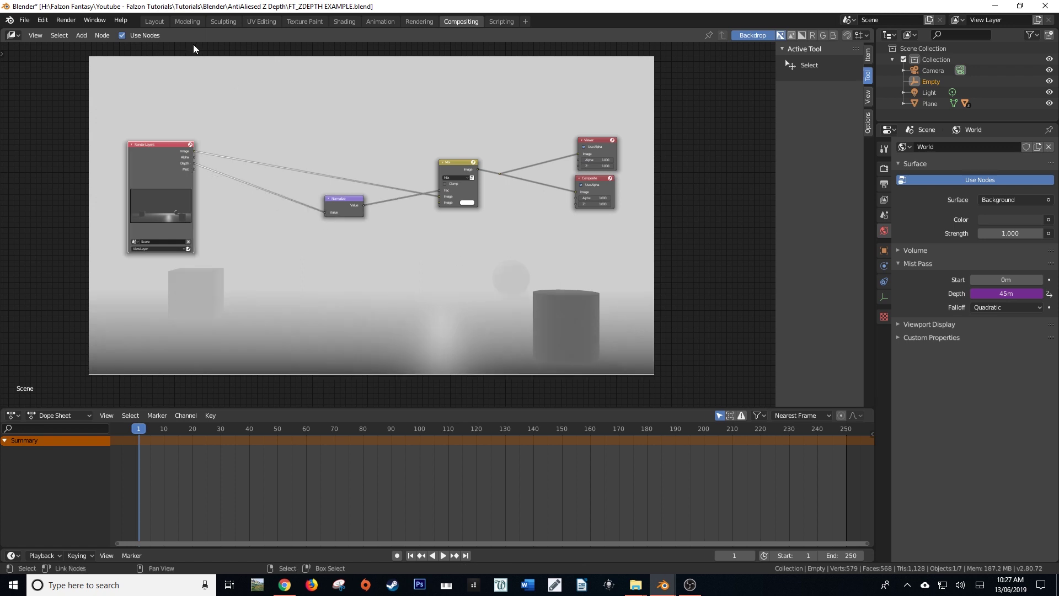
# In the Layout workspace, stretch the ground plane lengthwise along the global Y axis
pyautogui.click(159, 21)
pyautogui.moveTo(543, 304); pyautogui.dragTo(472, 322, button='middle')
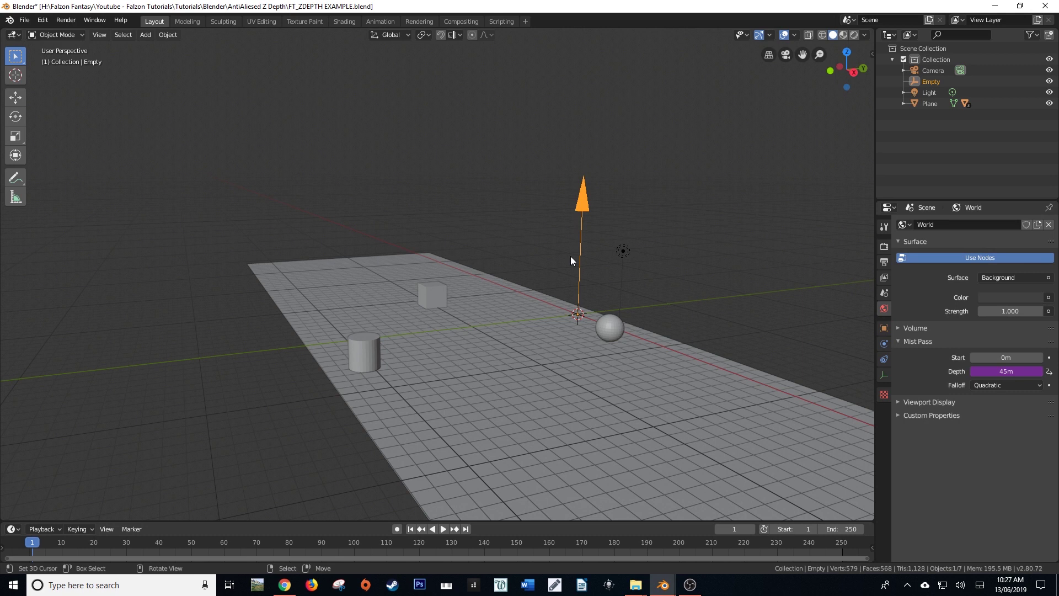
pyautogui.click(511, 353)
pyautogui.scroll(-5, 511, 353)
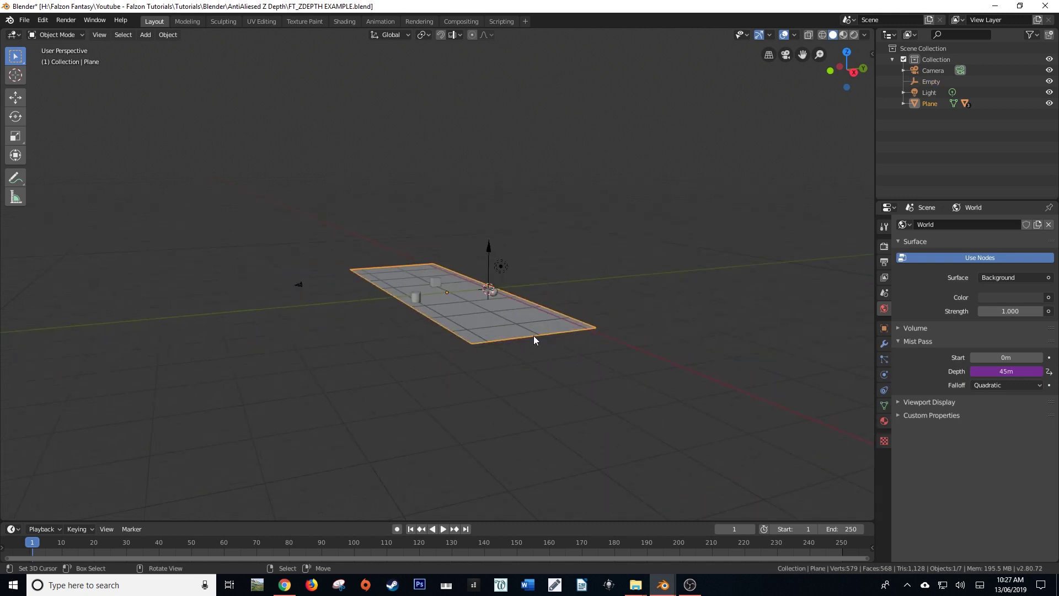
pyautogui.press('s')
pyautogui.press('y')
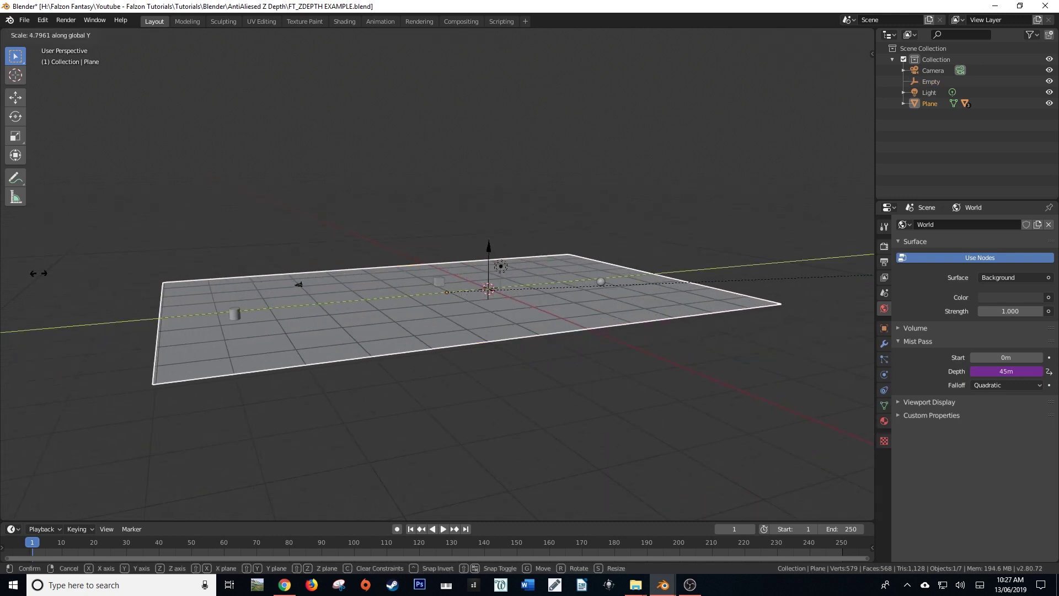
pyautogui.click(110, 271)
# Slide the ground plane along global Y away from the camera until the cylinder sits inside the camera frame
pyautogui.press('g')
pyautogui.press('y')
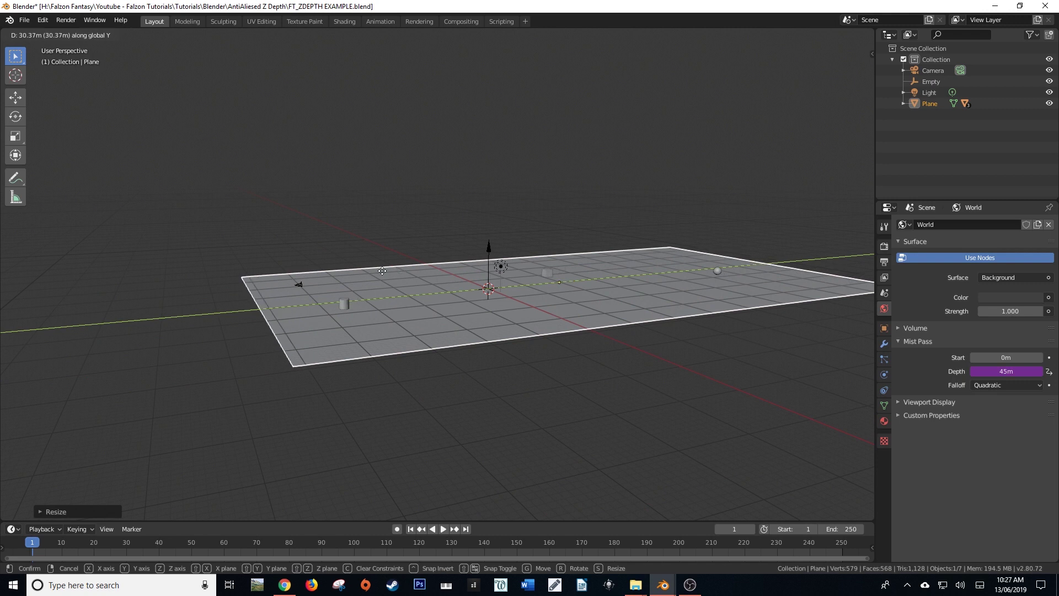
pyautogui.click(401, 277)
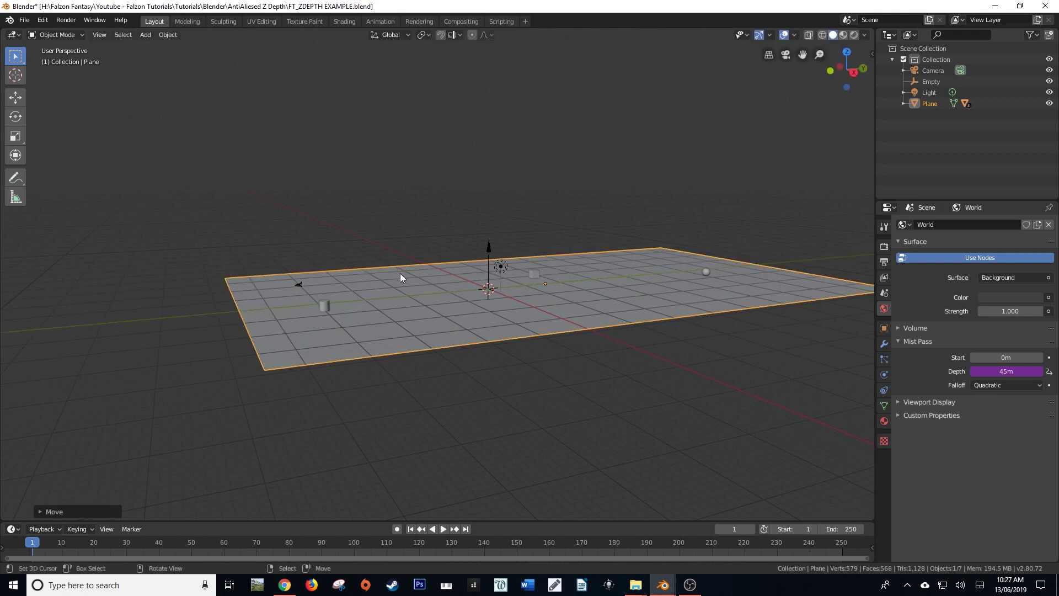
pyautogui.click(489, 255)
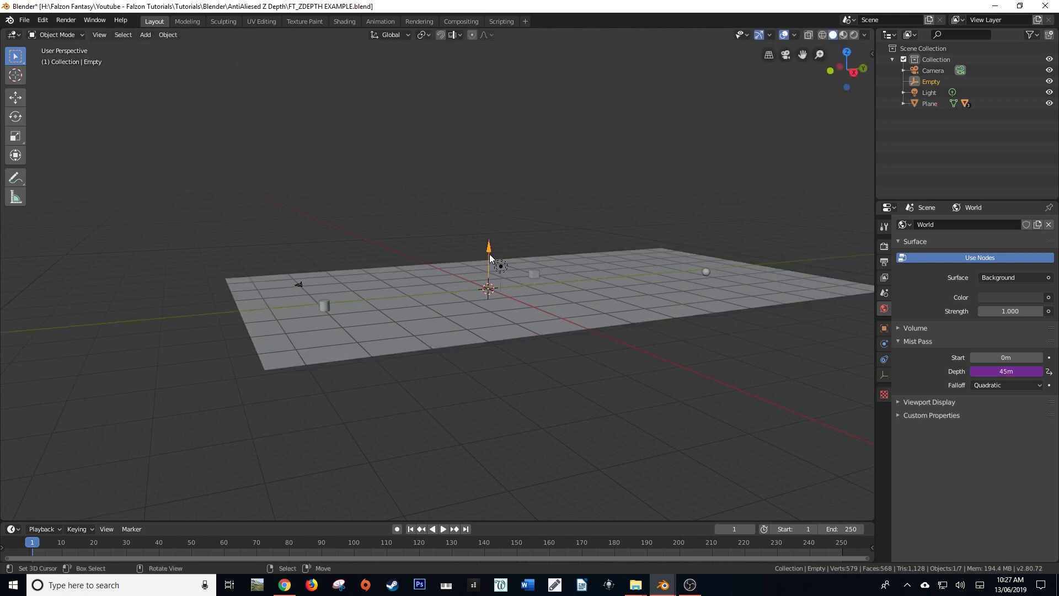
pyautogui.press('KP_0')
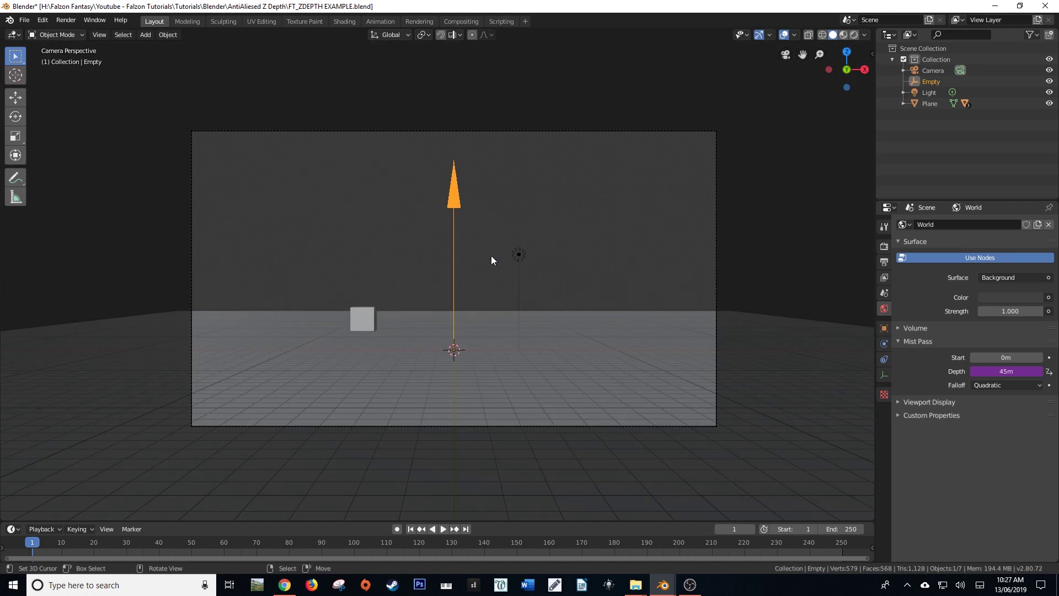
pyautogui.scroll(-5, 490, 255)
pyautogui.click(614, 422)
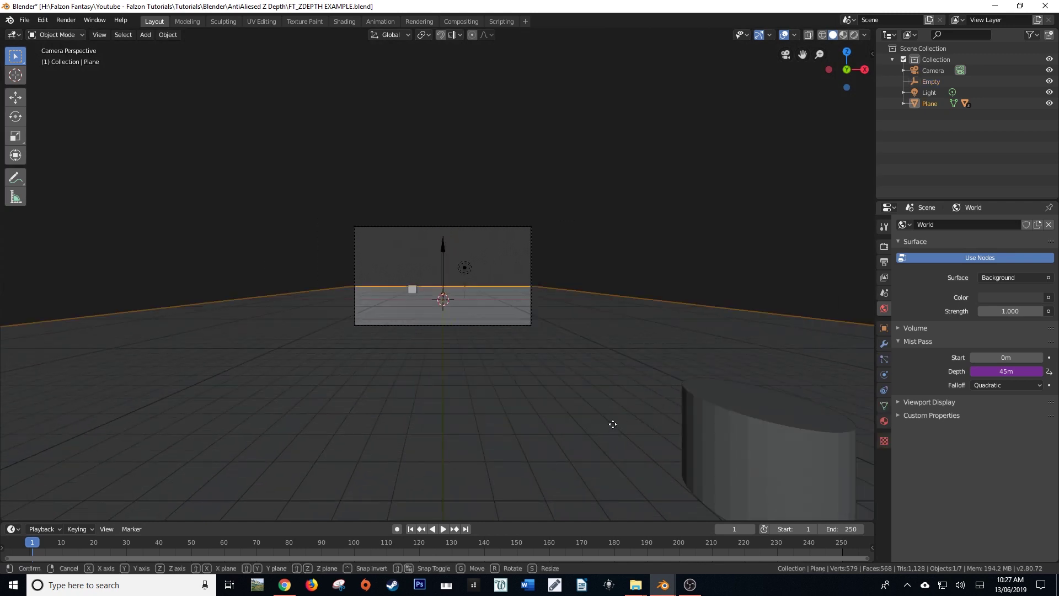
pyautogui.press('g')
pyautogui.press('y')
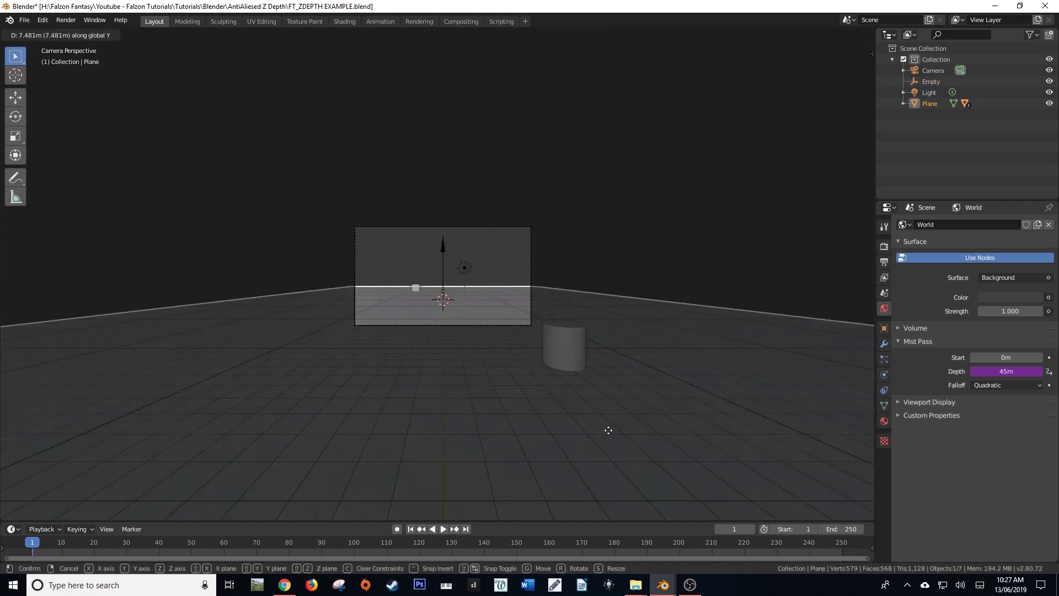
pyautogui.click(609, 428)
# Set the camera's Clip End to 151 m so it covers the longer scene
pyautogui.click(533, 245)
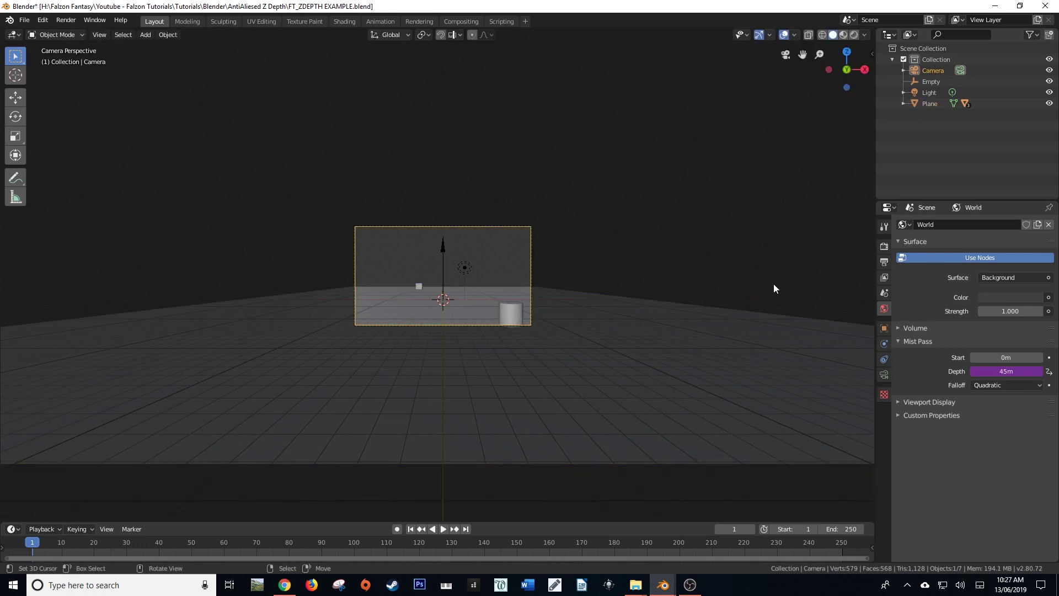
pyautogui.click(884, 375)
pyautogui.moveTo(995, 347); pyautogui.dragTo(1037, 347)
pyautogui.scroll(5, 485, 310)
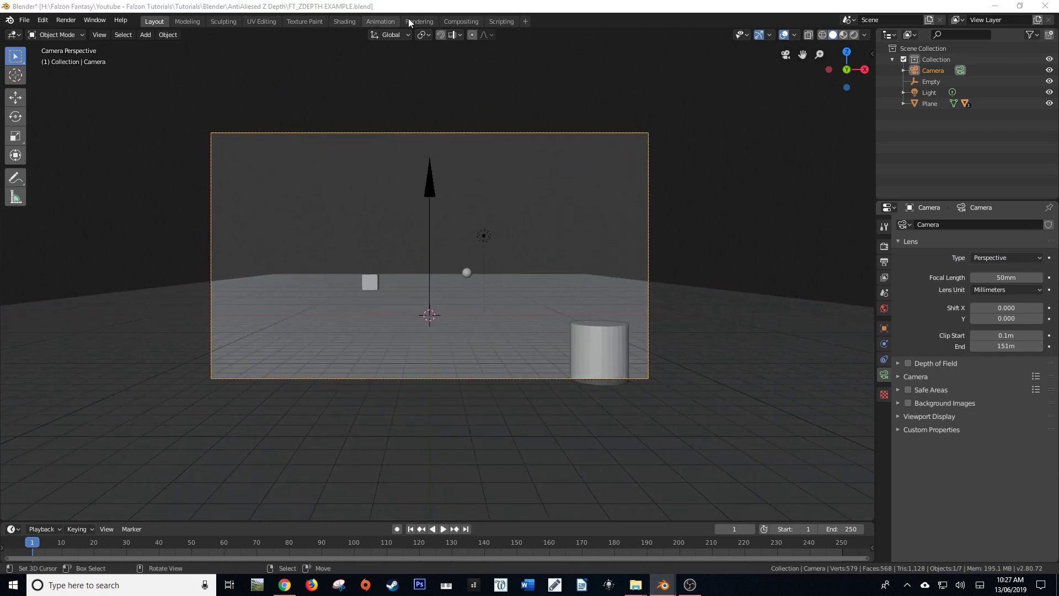
# In the Compositing workspace, connect the Render Layers' Mist output to the Normalize node and inspect the backdrop
pyautogui.click(455, 22)
pyautogui.scroll(2, 165, 182)
pyautogui.moveTo(165, 182); pyautogui.dragTo(198, 232, button='middle')
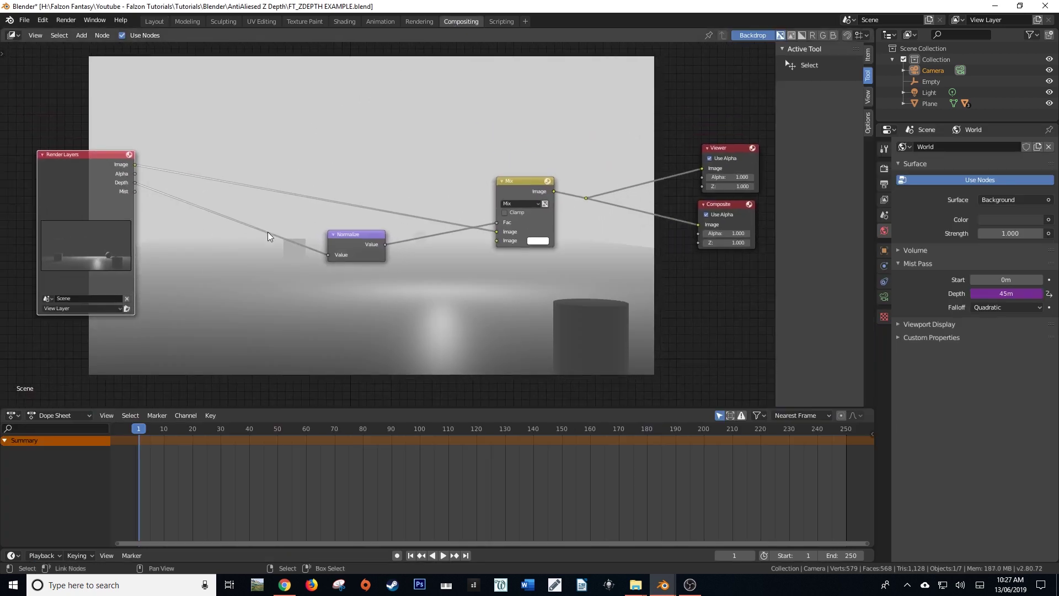
pyautogui.moveTo(409, 269); pyautogui.dragTo(412, 216, button='middle')
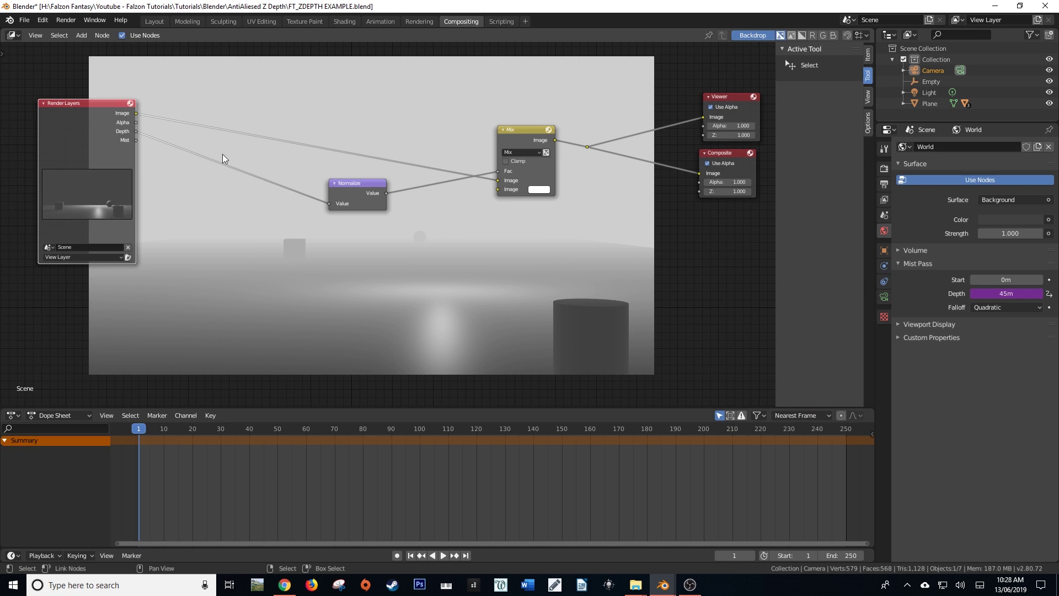
pyautogui.moveTo(137, 140); pyautogui.dragTo(331, 204)
pyautogui.scroll(1, 402, 243)
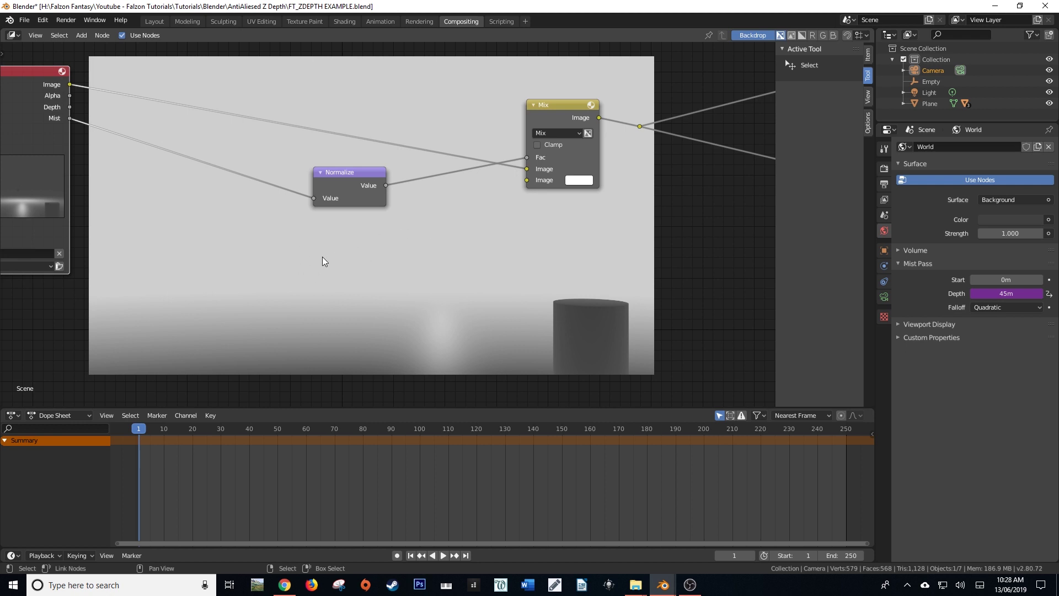
pyautogui.scroll(-1, 322, 257)
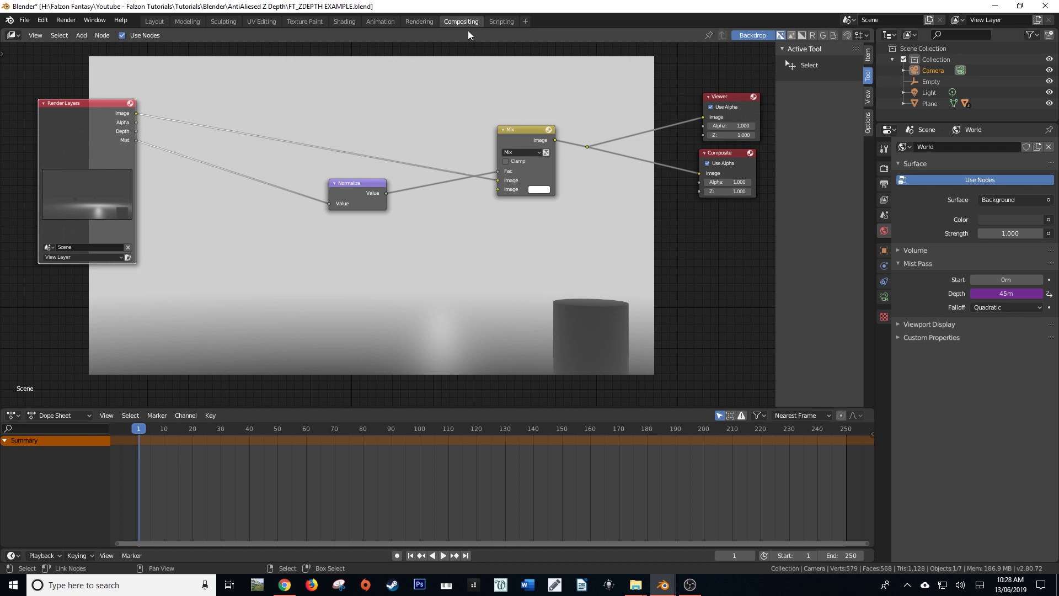
# In the Layout workspace, move the Empty along Y to the ground plane's far edge and check it through the camera
pyautogui.click(154, 22)
pyautogui.moveTo(198, 48); pyautogui.dragTo(507, 308, button='middle')
pyautogui.click(513, 235)
pyautogui.press('KP_7')
pyautogui.scroll(-2, 516, 224)
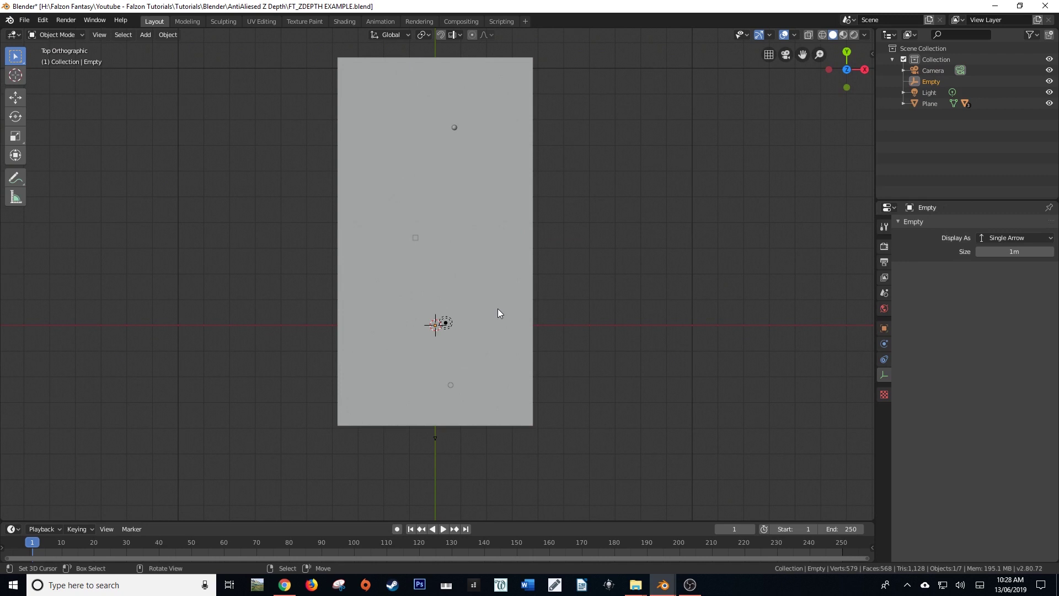
pyautogui.press('g')
pyautogui.press('z')
pyautogui.press('y')
pyautogui.click(497, 39)
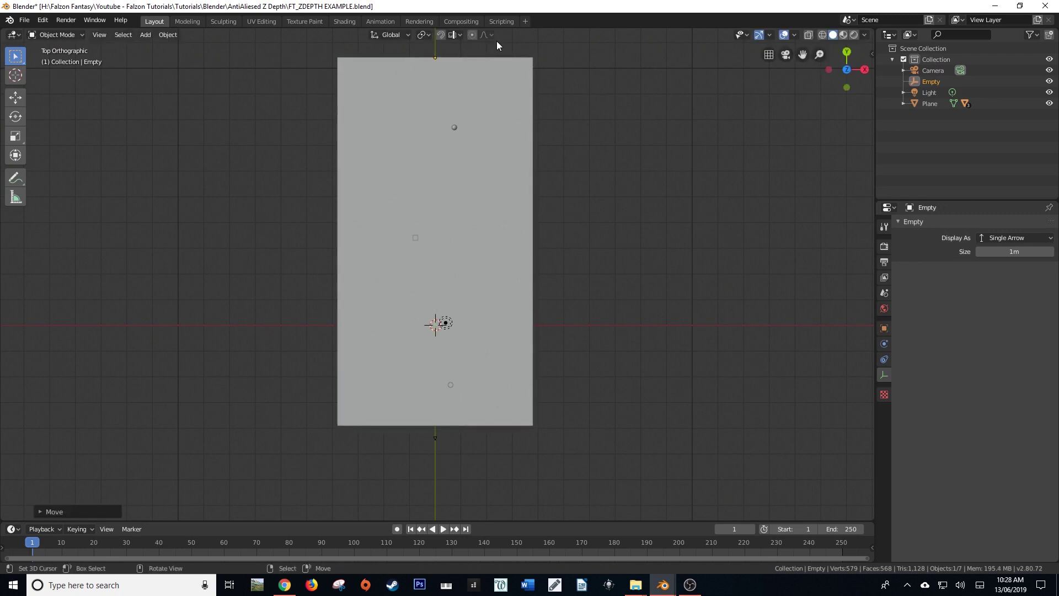
pyautogui.press('KP_0')
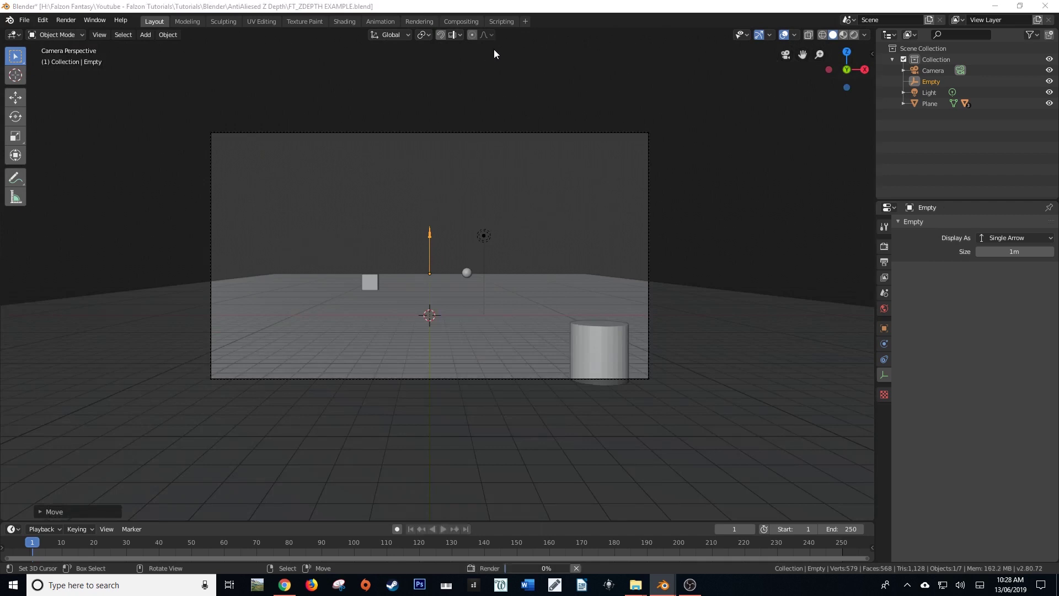
# Return to the Compositing workspace and connect the Render Layers' Depth output to the Normalize node for comparison with Mist
pyautogui.click(473, 21)
pyautogui.moveTo(406, 285); pyautogui.dragTo(413, 255, button='middle')
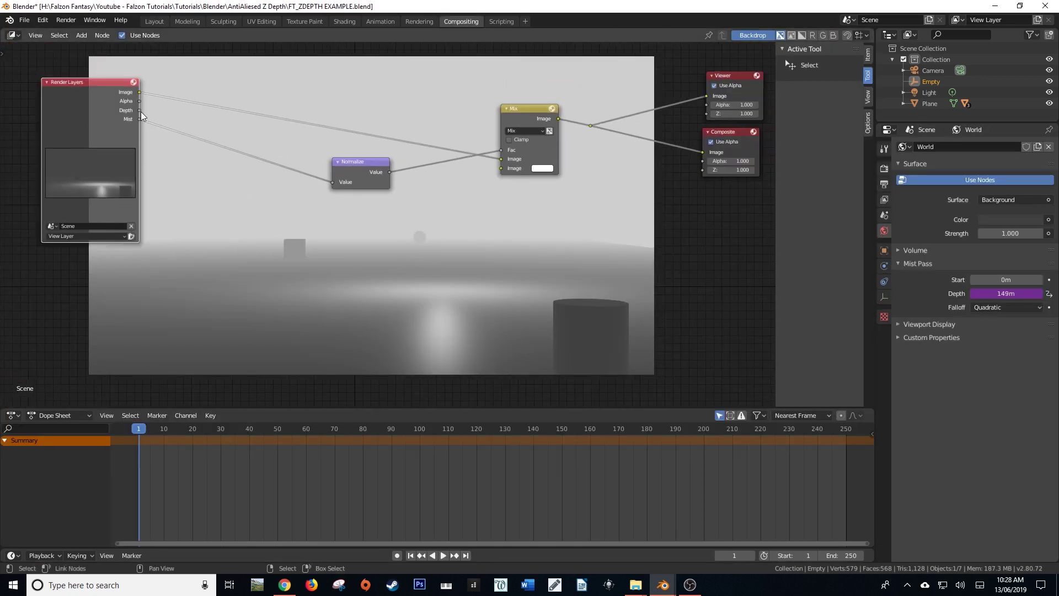
pyautogui.moveTo(141, 111); pyautogui.dragTo(332, 182)
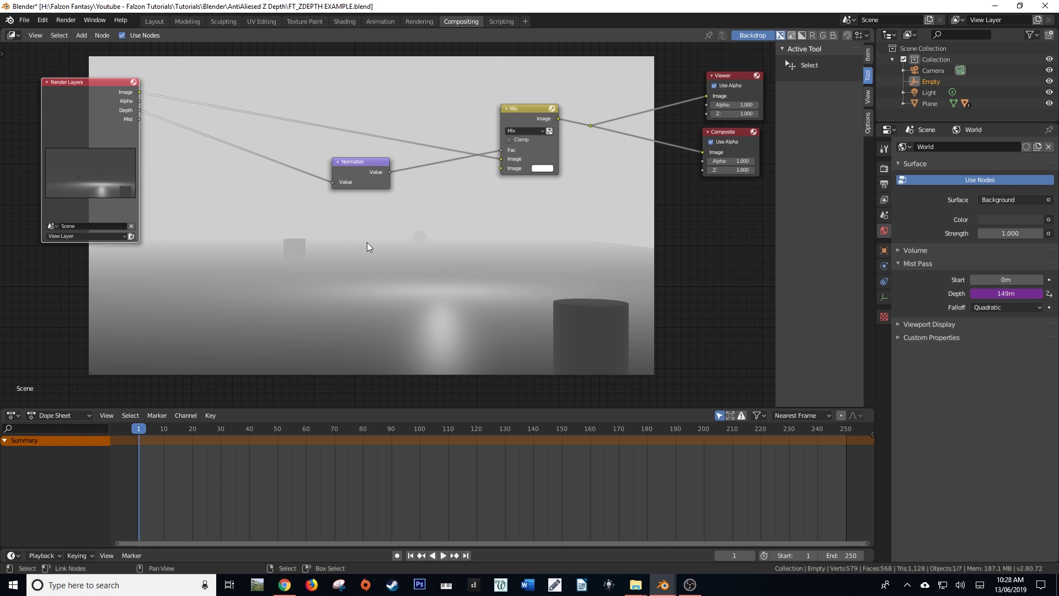
pyautogui.moveTo(521, 110); pyautogui.dragTo(521, 117)
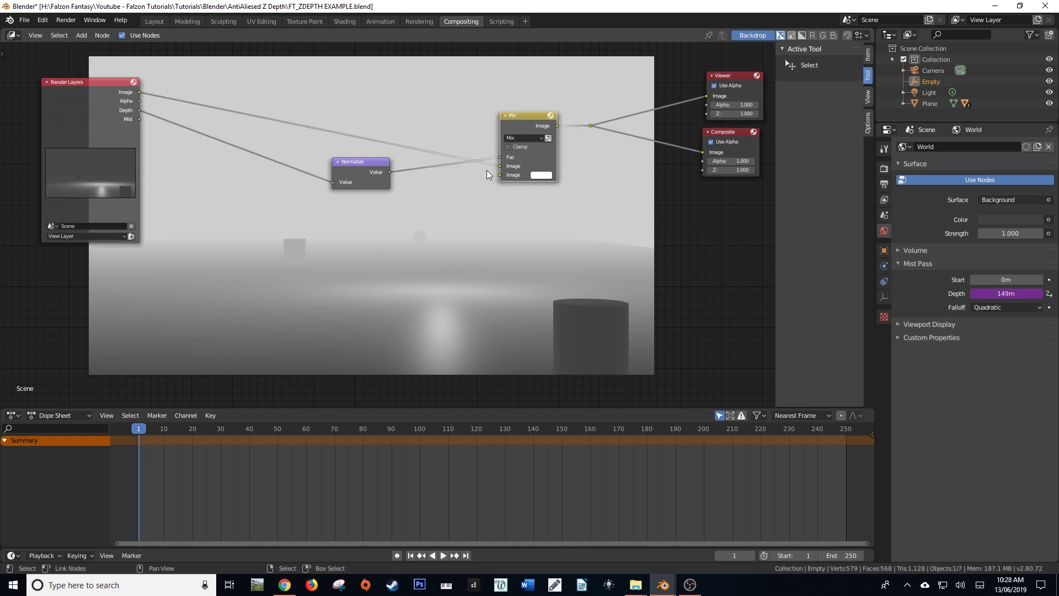
# Try to stretch the ground plane further along the Y axis in the Layout workspace
pyautogui.click(155, 21)
pyautogui.moveTo(551, 205); pyautogui.dragTo(551, 283, button='middle')
pyautogui.click(524, 284)
pyautogui.press('s')
pyautogui.press('y')
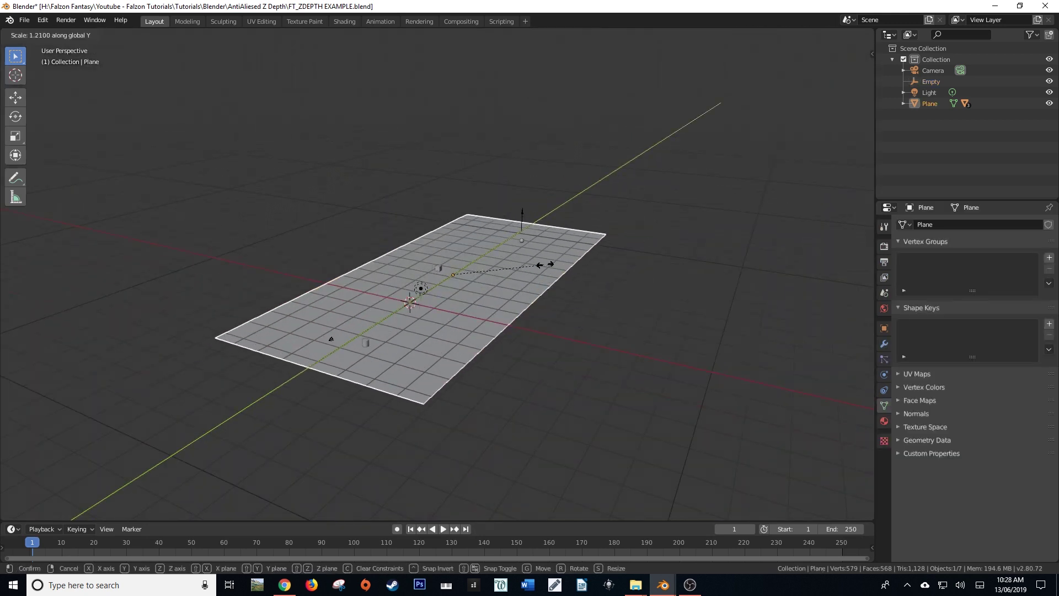
pyautogui.click(545, 263)
# Move the Empty back toward the camera to beside the sphere in top view, and return to the camera view
pyautogui.click(521, 213)
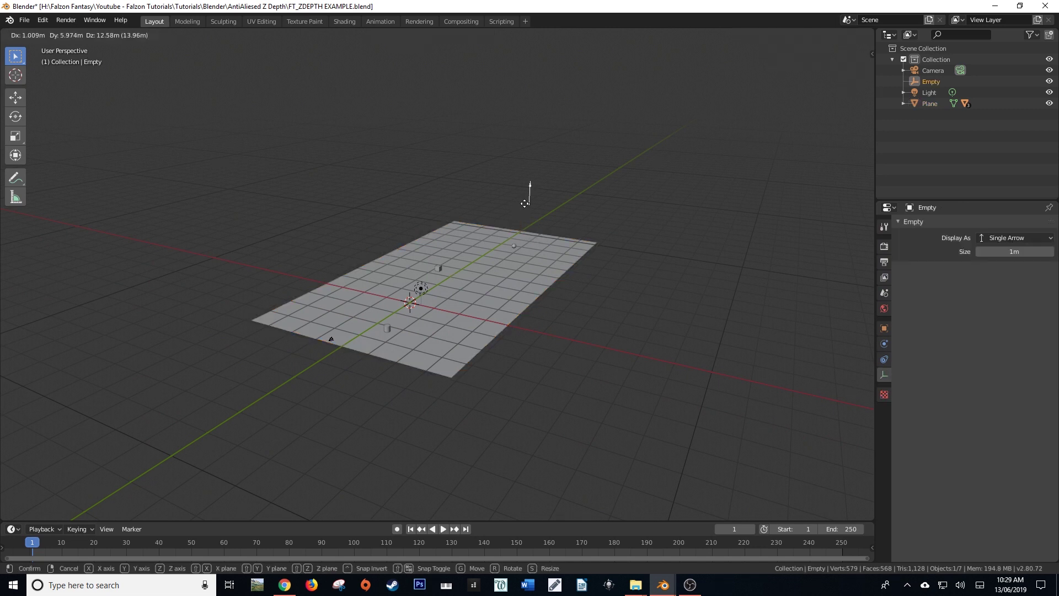
pyautogui.press('KP_7')
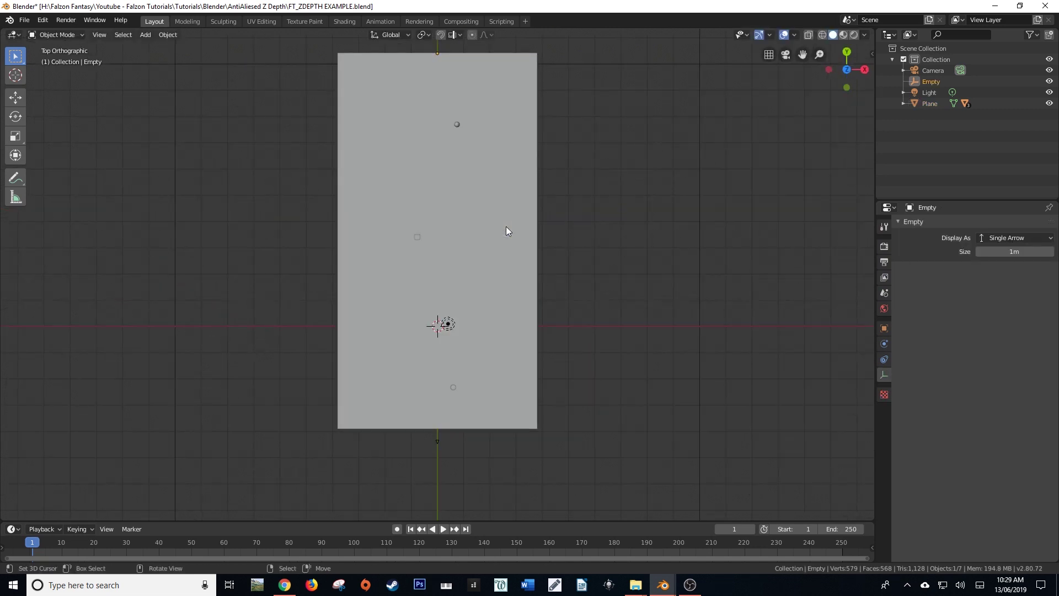
pyautogui.keyDown('shift'); pyautogui.moveTo(476, 120); pyautogui.dragTo(472, 160, button='middle'); pyautogui.keyUp('shift')
pyautogui.press('g')
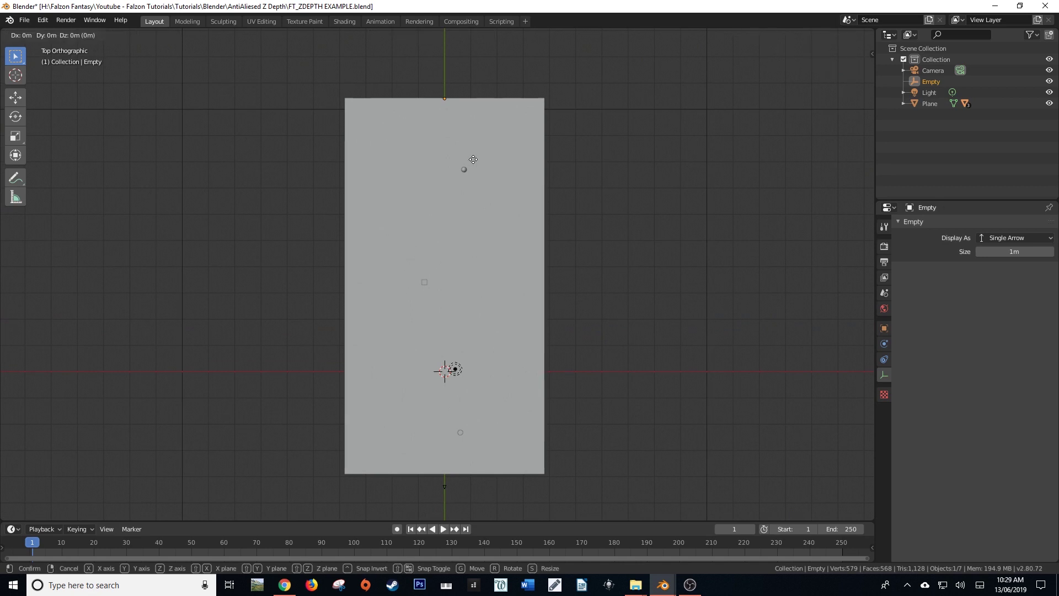
pyautogui.click(481, 220)
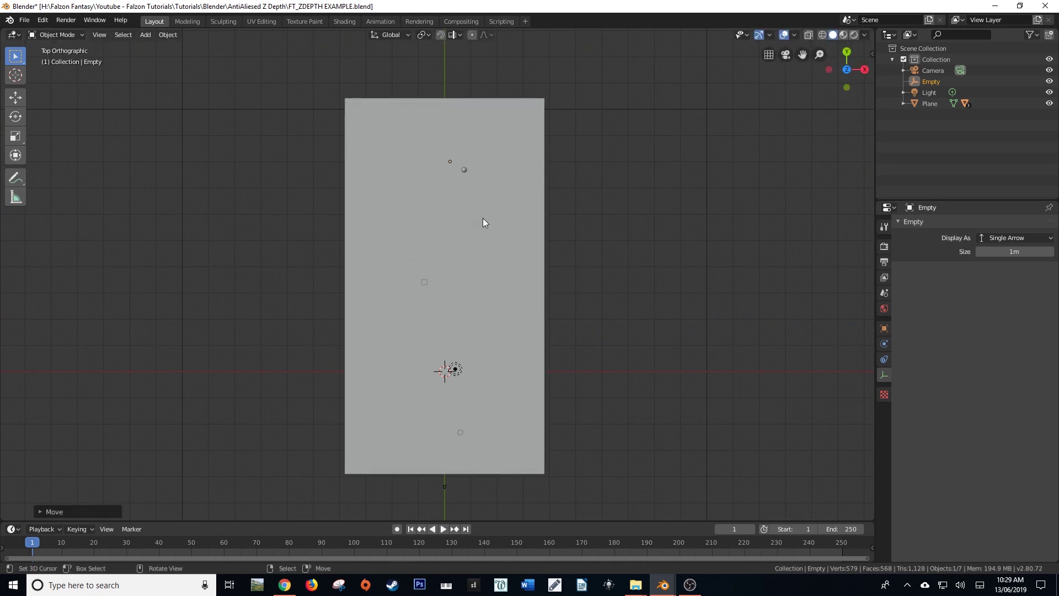
pyautogui.press('KP_0')
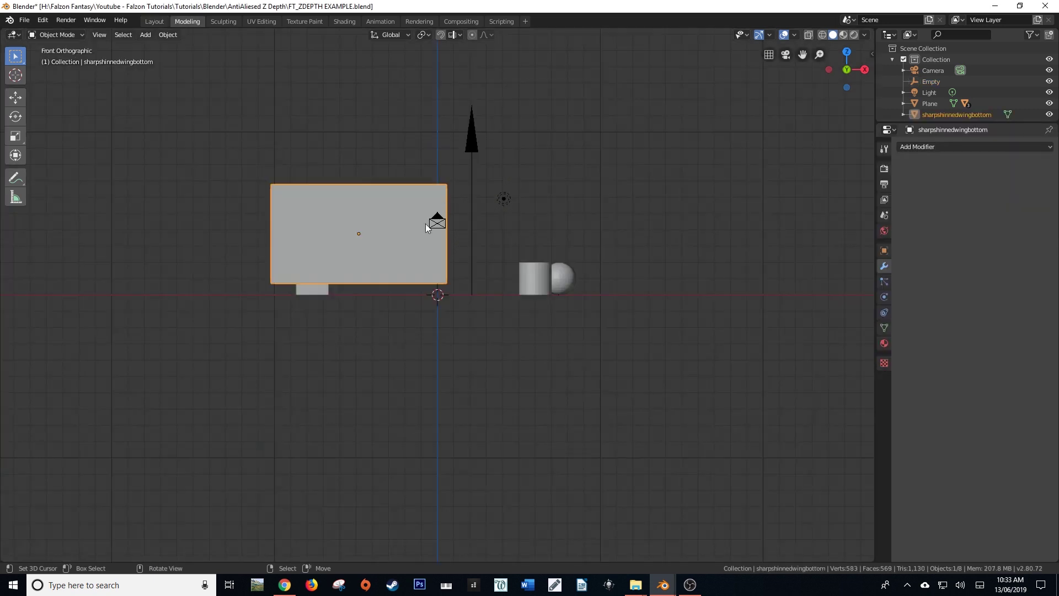
# Lower the sharpshinnedwingbottom image plane in front view until its base meets the ground
pyautogui.press('g')
pyautogui.click(637, 290)
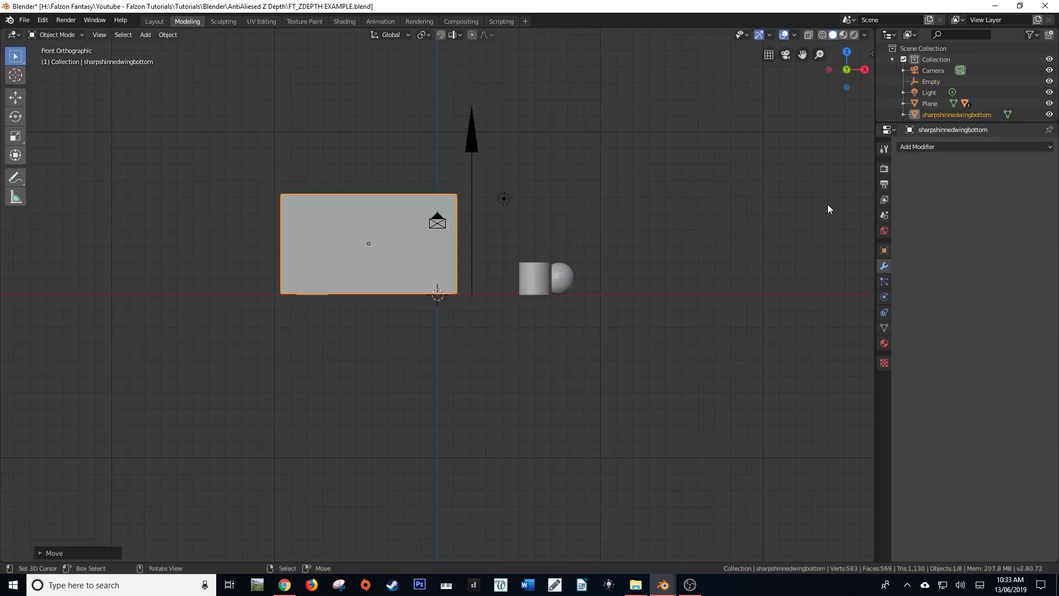
# Set the render engine to Cycles and expand the world's Mist Pass settings
pyautogui.click(884, 168)
pyautogui.click(1016, 149)
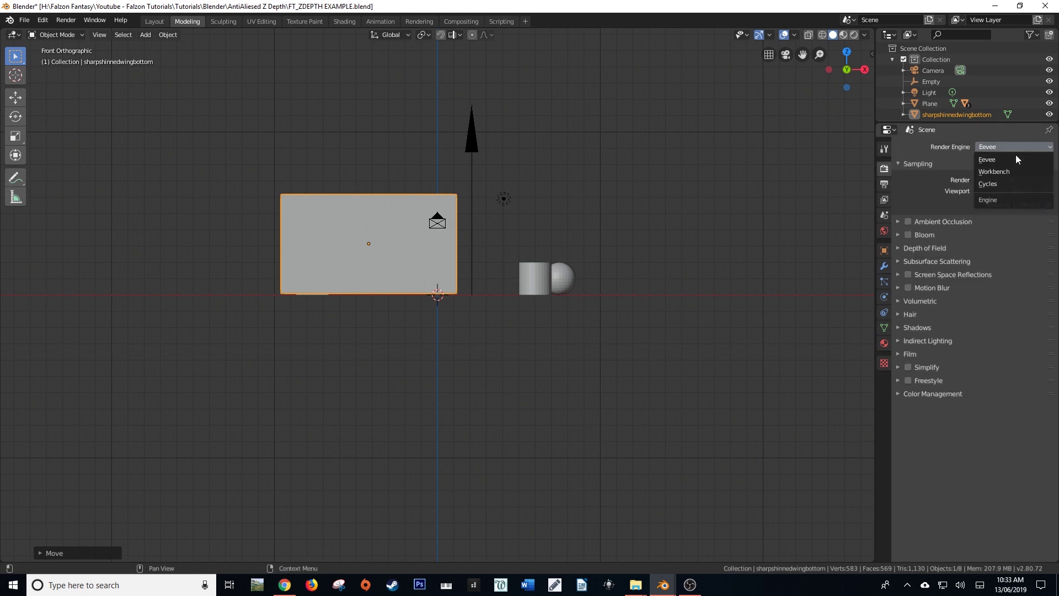
pyautogui.click(1009, 186)
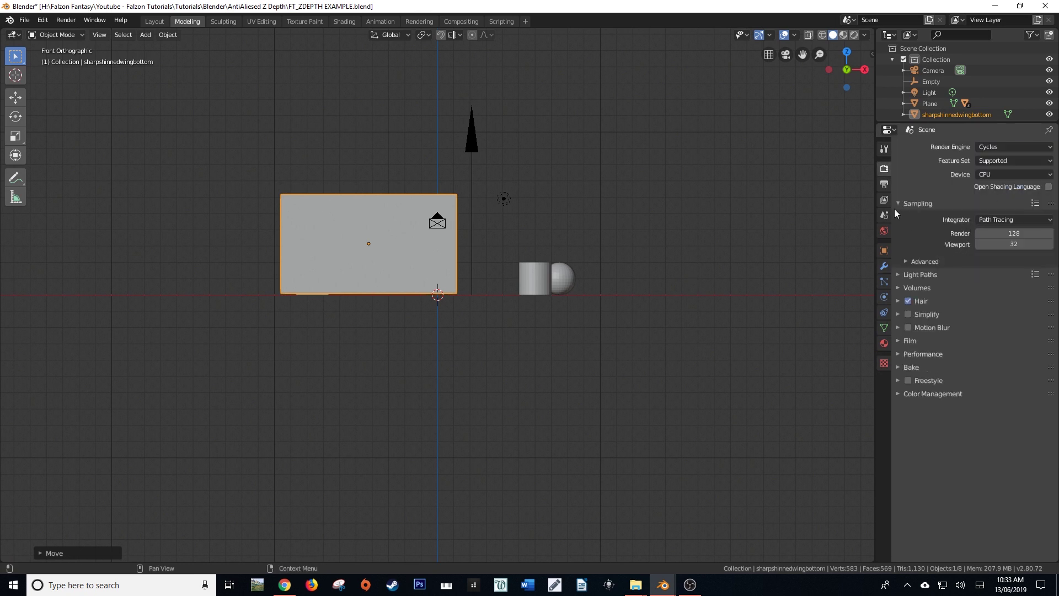
pyautogui.click(884, 232)
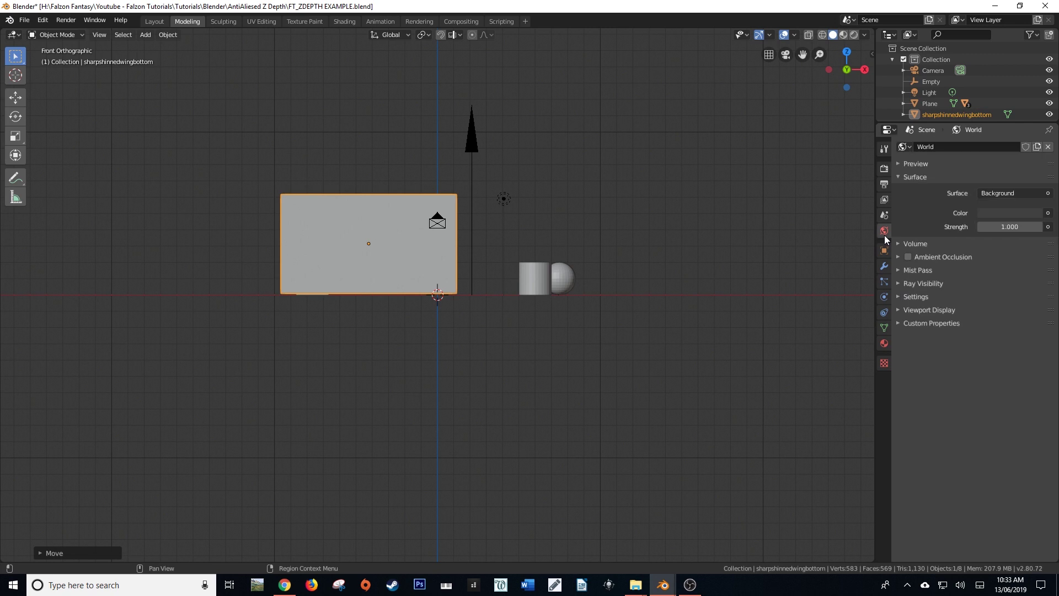
pyautogui.click(899, 271)
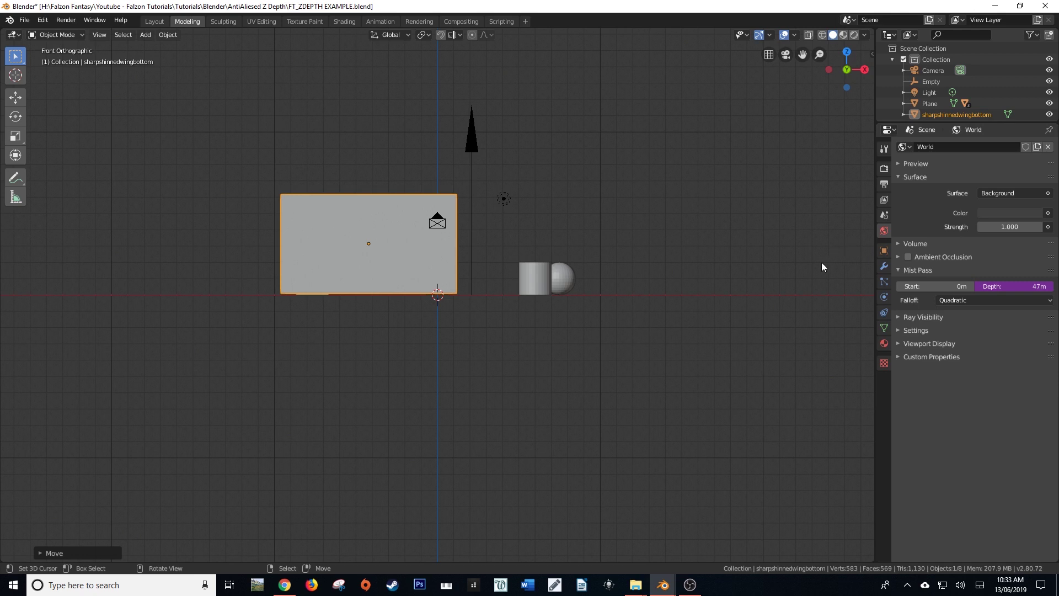
# Render the scene, inspect the wing's depth result in the maximized render window, and close it
pyautogui.press('F12')
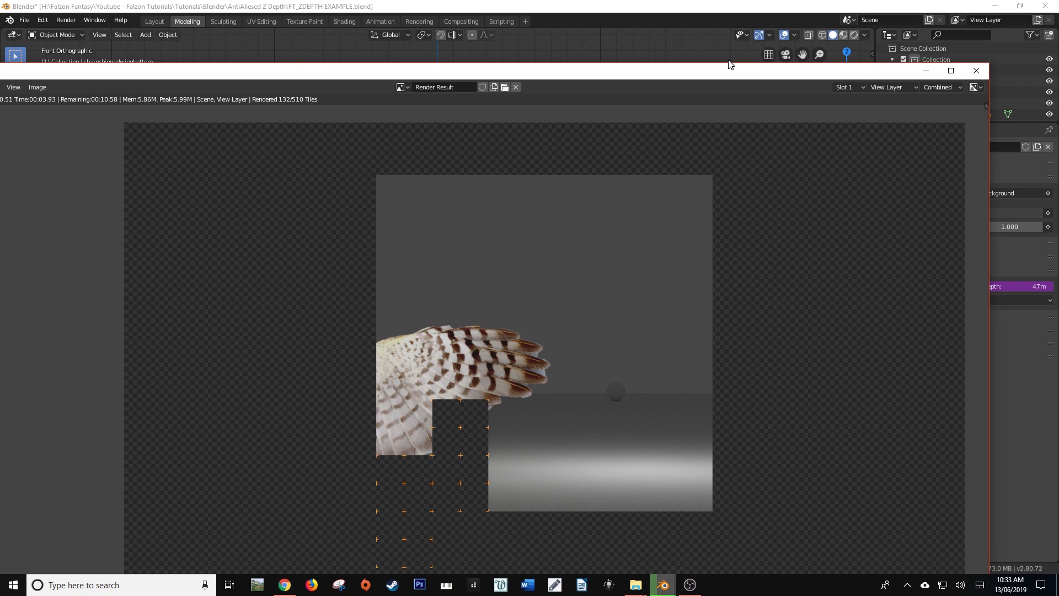
pyautogui.doubleClick(731, 66)
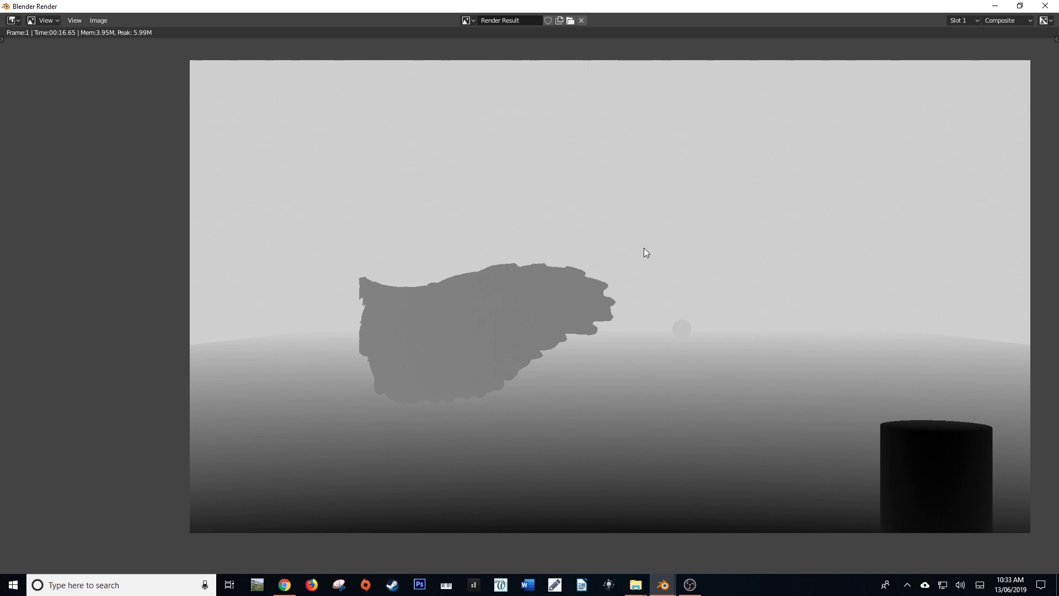
pyautogui.press('Escape')
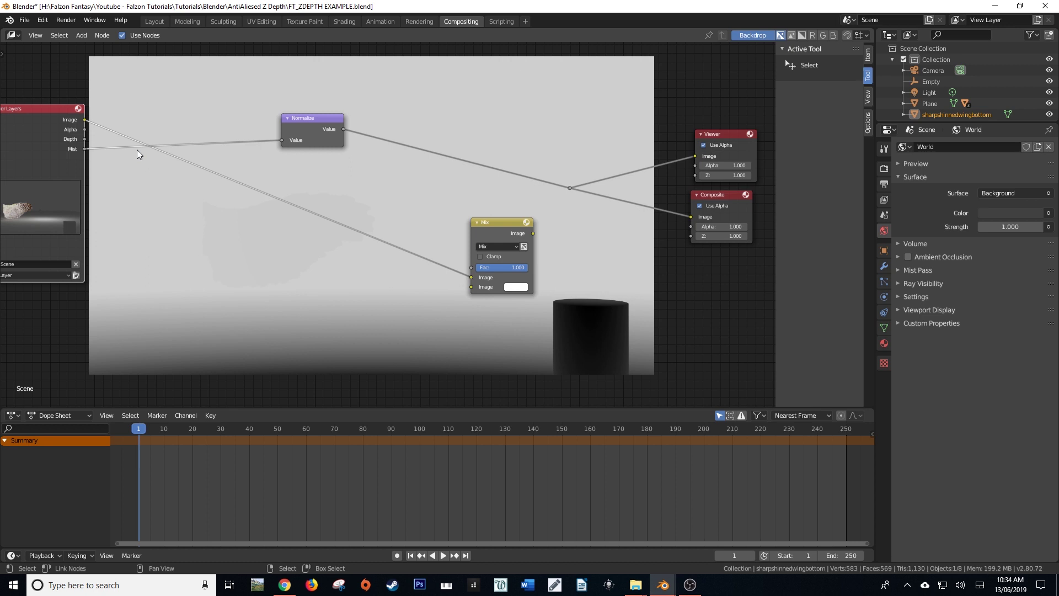